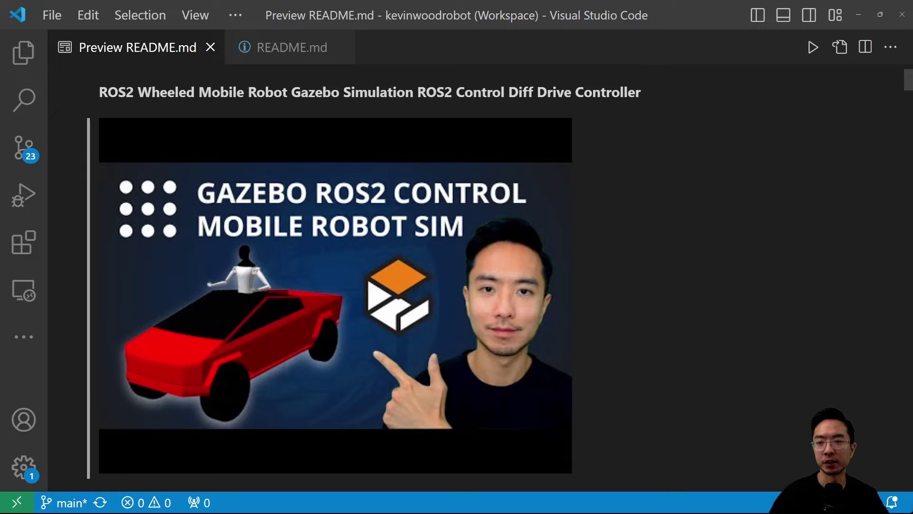
Step: Bring the README preview's table of contents into view and turn on the screen pen
left_click(333, 91)
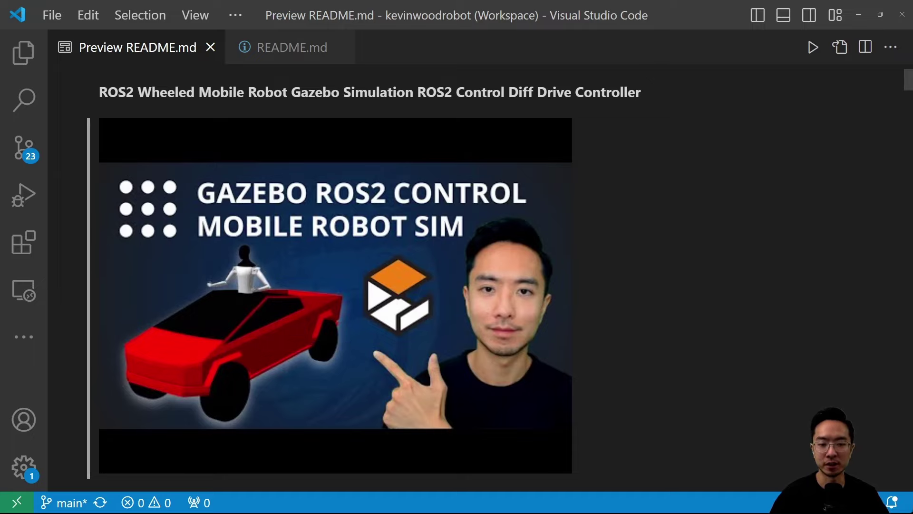
scroll(476, 276, "down", 7)
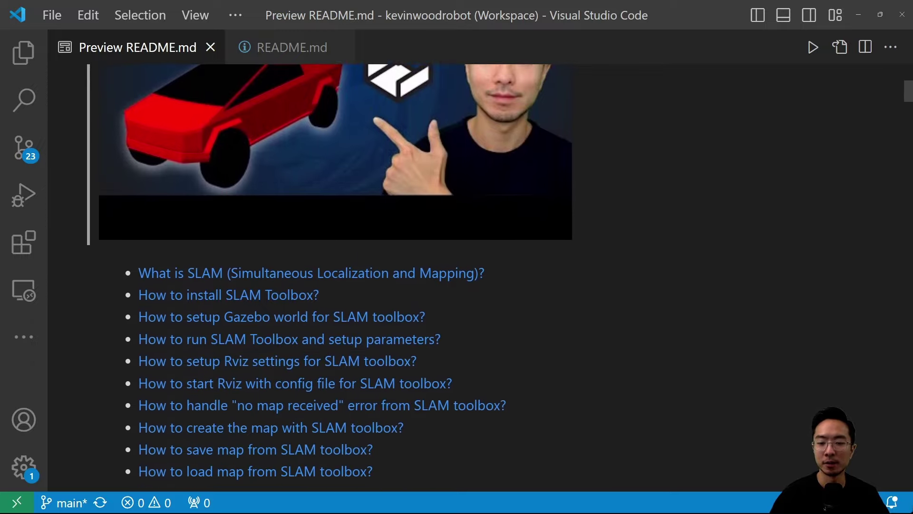
scroll(476, 276, "up", 2)
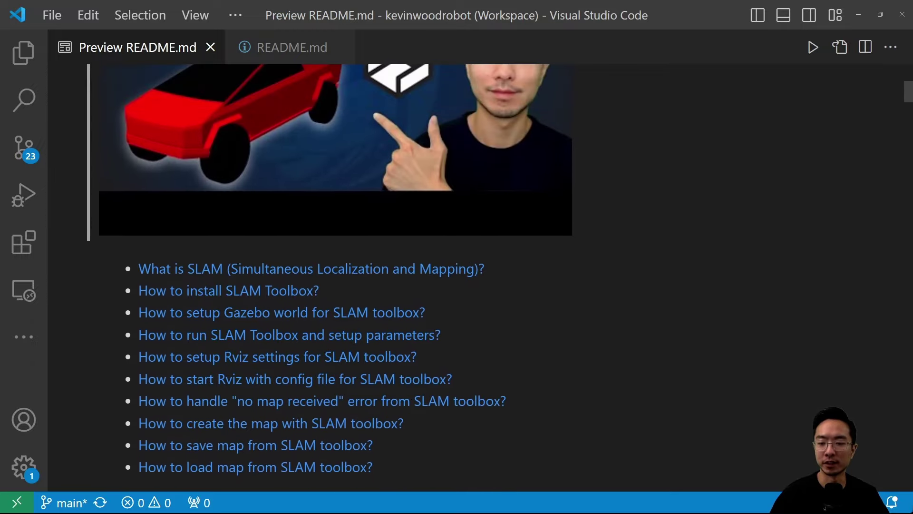
key("alt")
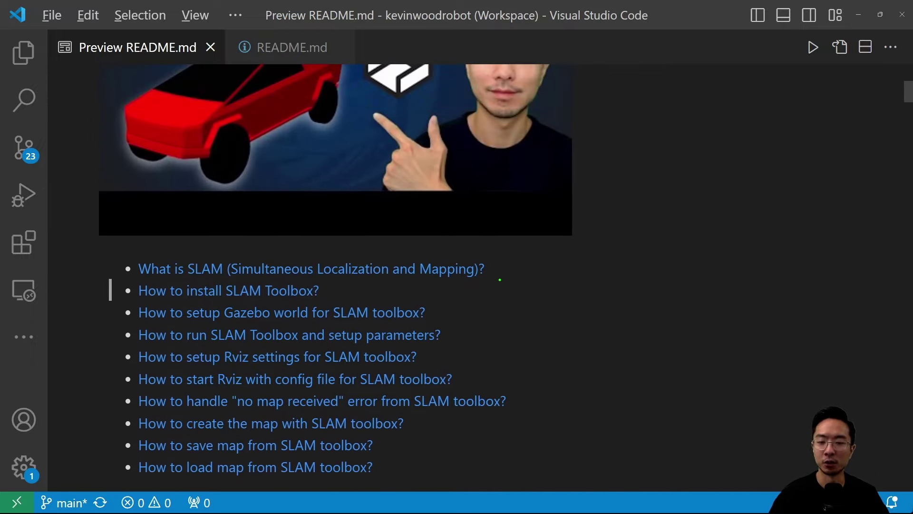
Step: Mark the eight questions in green: SLAM, install, Gazebo, Rviz, no map received, and map create/save/load
left_click_drag(507, 269, 569, 269)
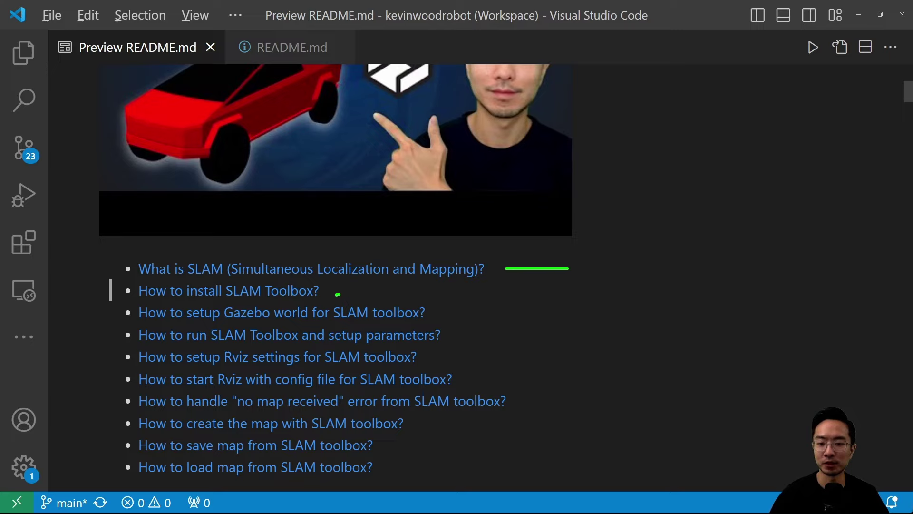
left_click_drag(335, 294, 368, 293)
mouse_move(436, 314)
left_mouse_down()
mouse_move(481, 314)
mouse_move(494, 335)
left_mouse_up()
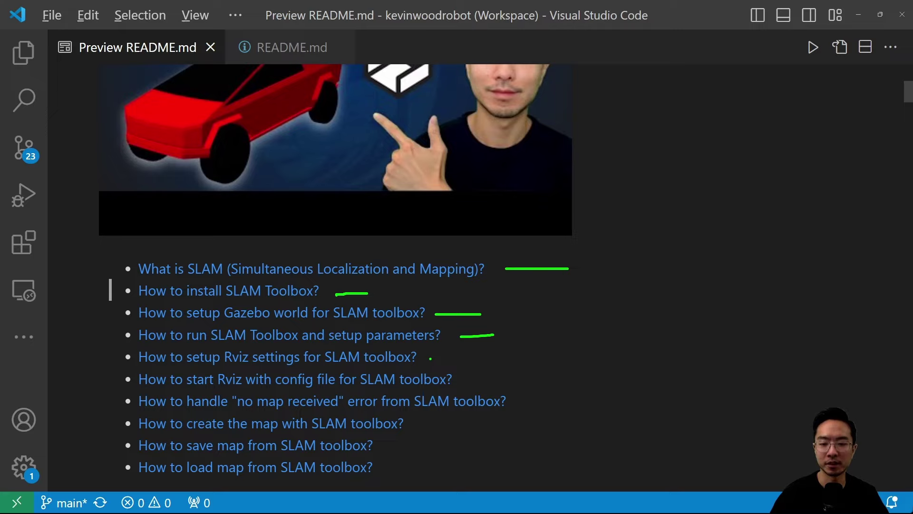
left_click_drag(431, 358, 538, 371)
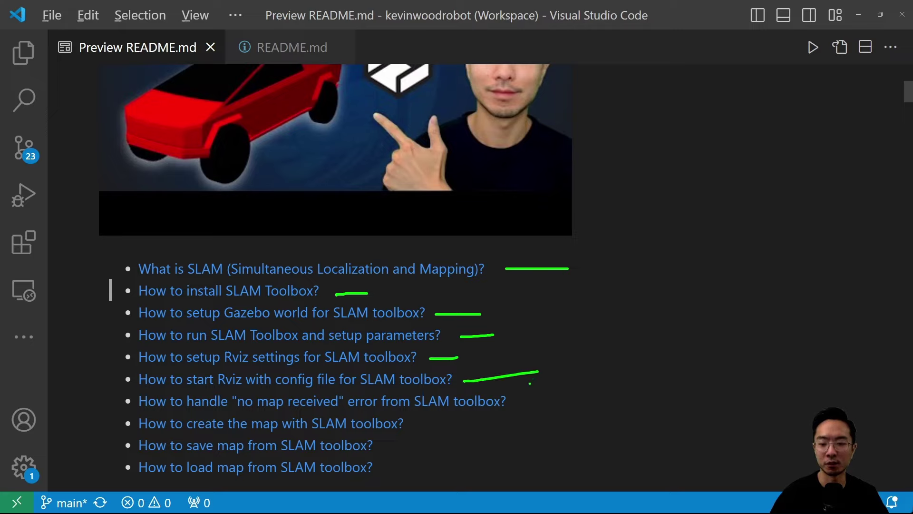
left_click_drag(516, 407, 578, 403)
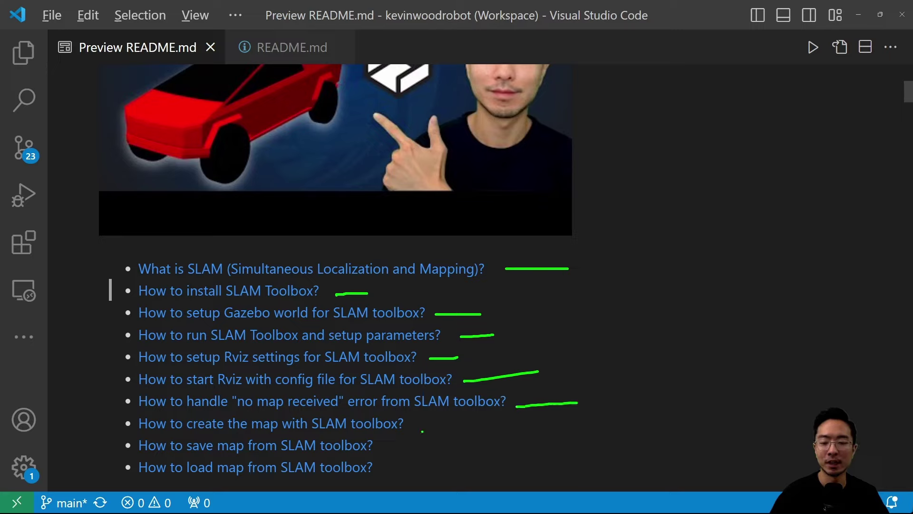
left_click_drag(423, 431, 461, 429)
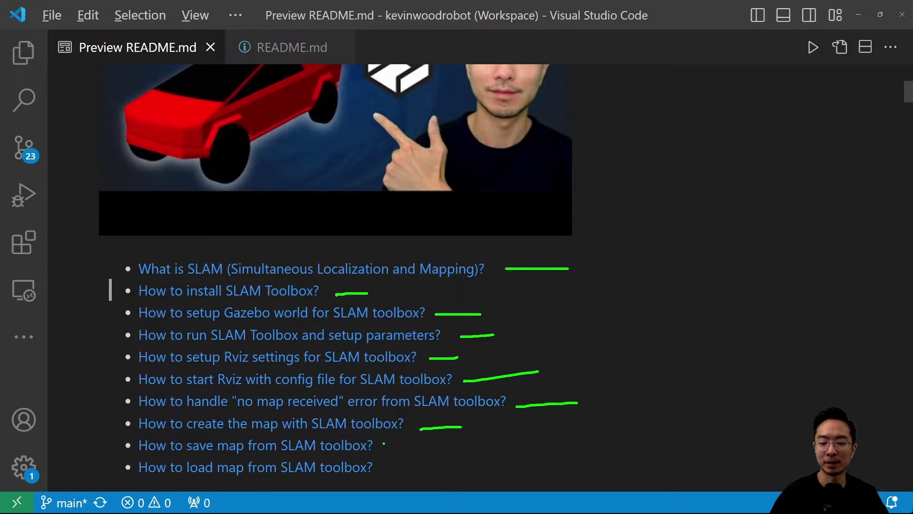
left_click_drag(383, 446, 417, 444)
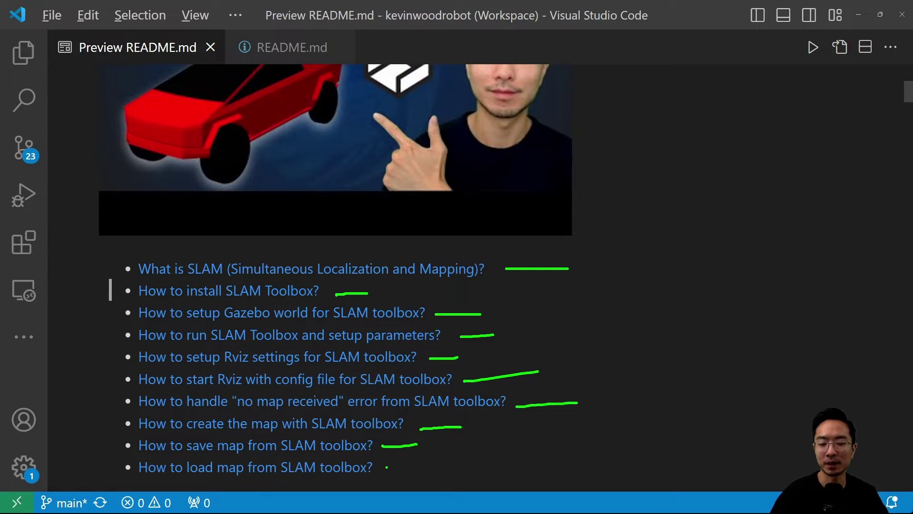
left_click_drag(385, 469, 425, 468)
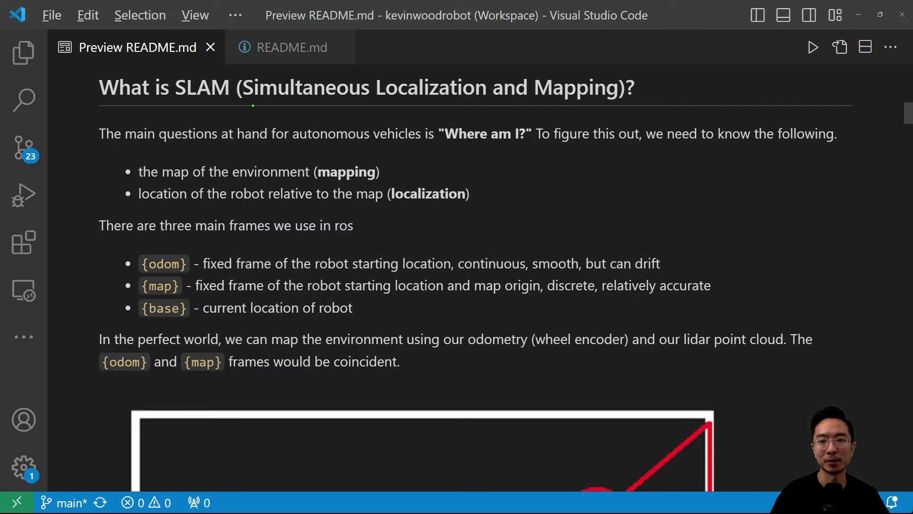
Step: Underline 'Simultaneous Localization', 'Where am I?', both map/robot-location bullets and 'three main frames' in green
mouse_move(248, 100)
left_mouse_down()
mouse_move(337, 111)
mouse_move(615, 103)
left_mouse_up()
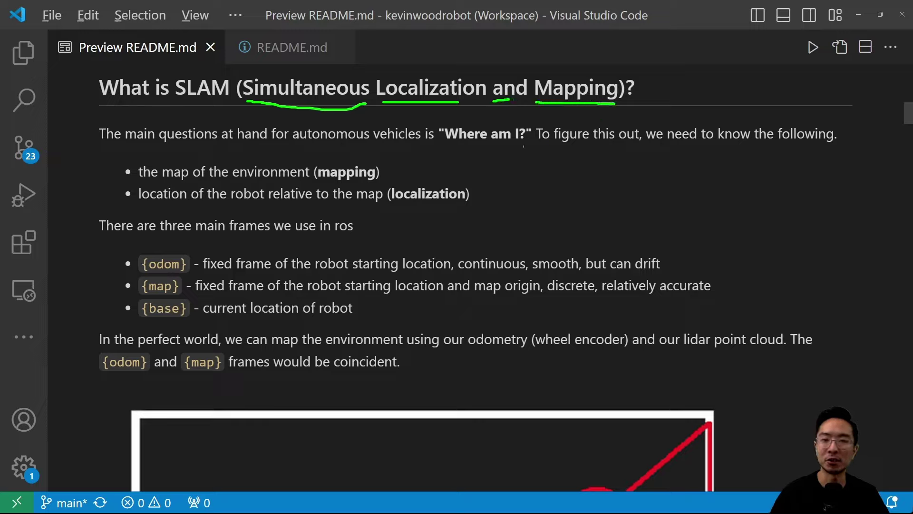
left_click_drag(430, 145, 518, 141)
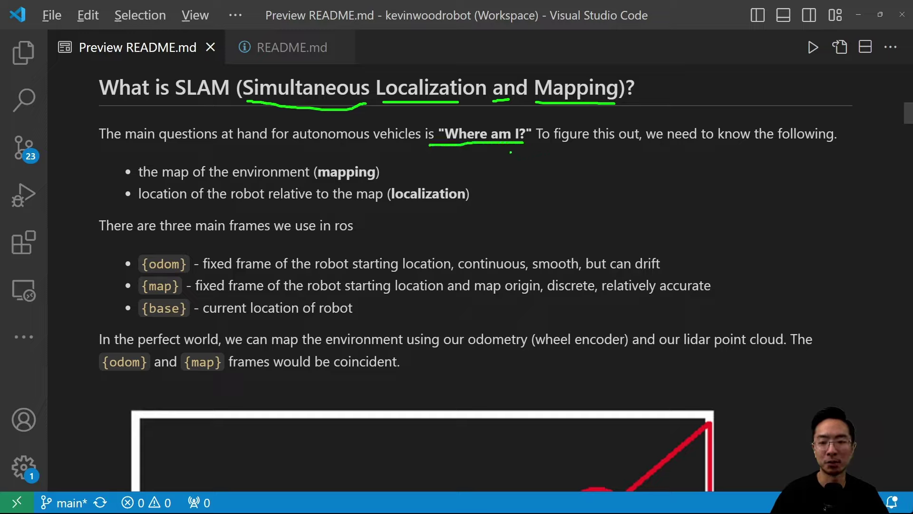
left_click_drag(148, 181, 378, 180)
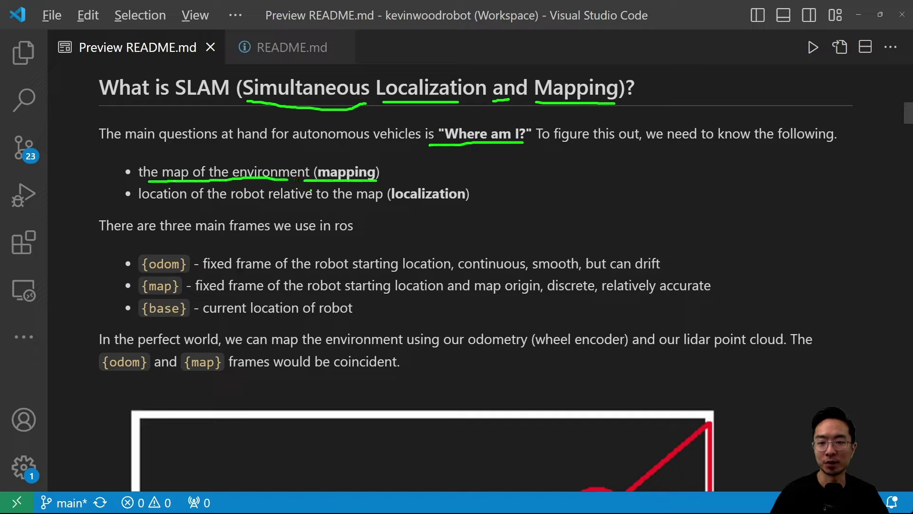
left_click_drag(143, 205, 466, 203)
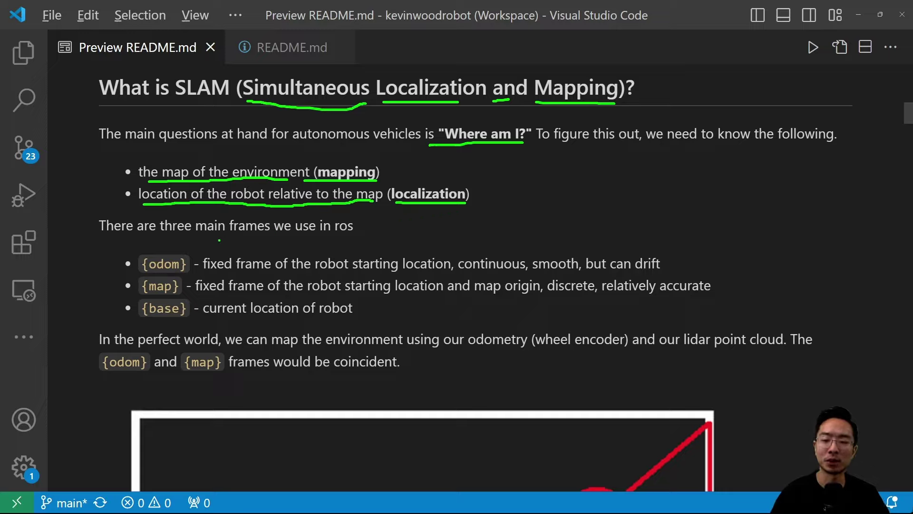
left_click_drag(163, 238, 261, 235)
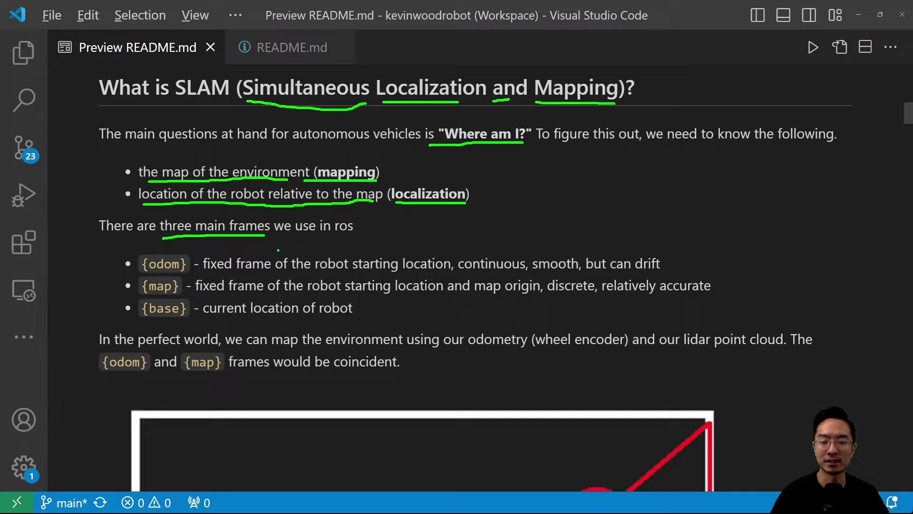
Step: Underline {odom} and 'continuous', circle 'drift', and sketch a jagged line illustrating drift
left_click_drag(141, 272, 441, 271)
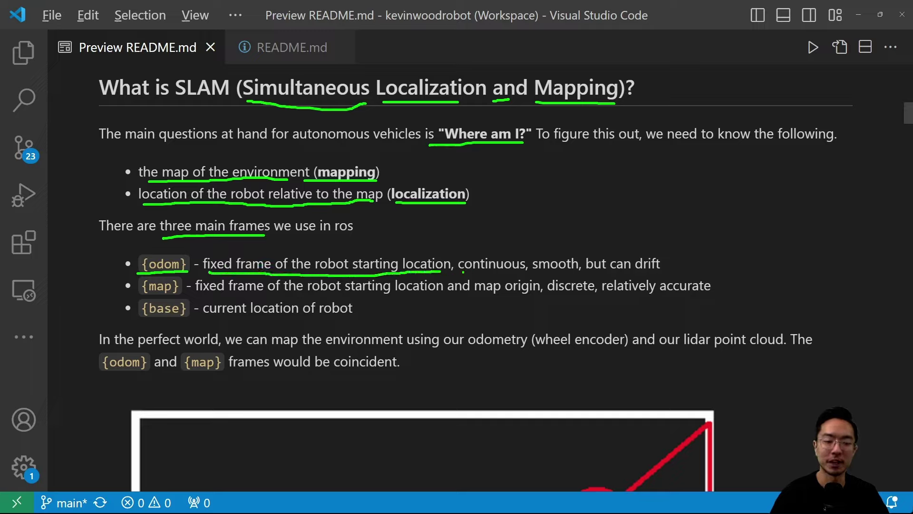
left_click_drag(458, 273, 581, 270)
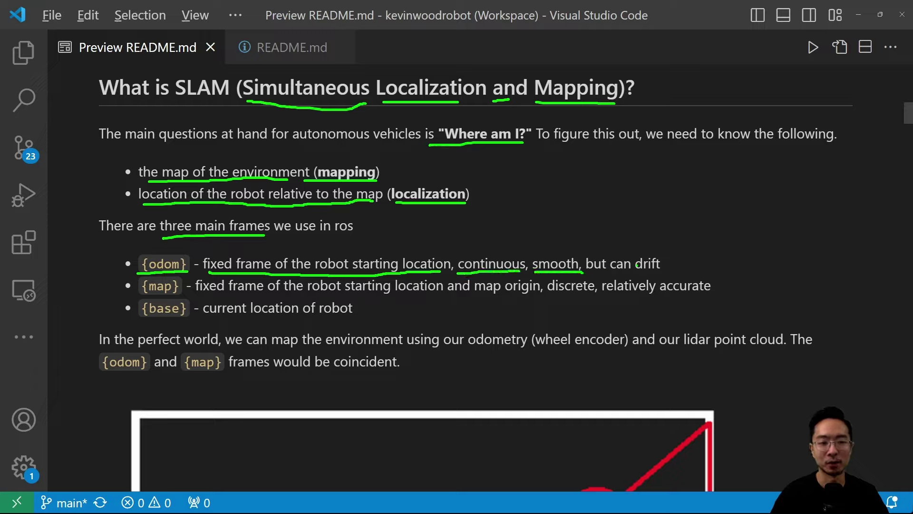
mouse_move(678, 261)
left_mouse_down()
mouse_move(674, 251)
mouse_move(644, 256)
mouse_move(641, 272)
mouse_move(673, 257)
mouse_move(634, 255)
left_mouse_up()
mouse_move(696, 223)
left_mouse_down()
mouse_move(793, 186)
mouse_move(869, 257)
left_mouse_up()
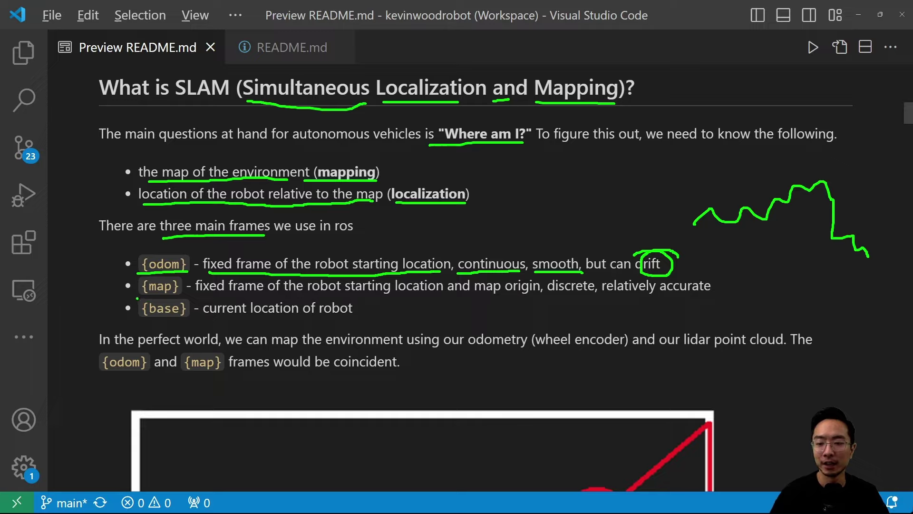
Step: Underline {map}, 'robot starting location', {base}, 'odometry' and 'lidar point' in the remaining text
left_click_drag(137, 299, 174, 294)
left_click(193, 289)
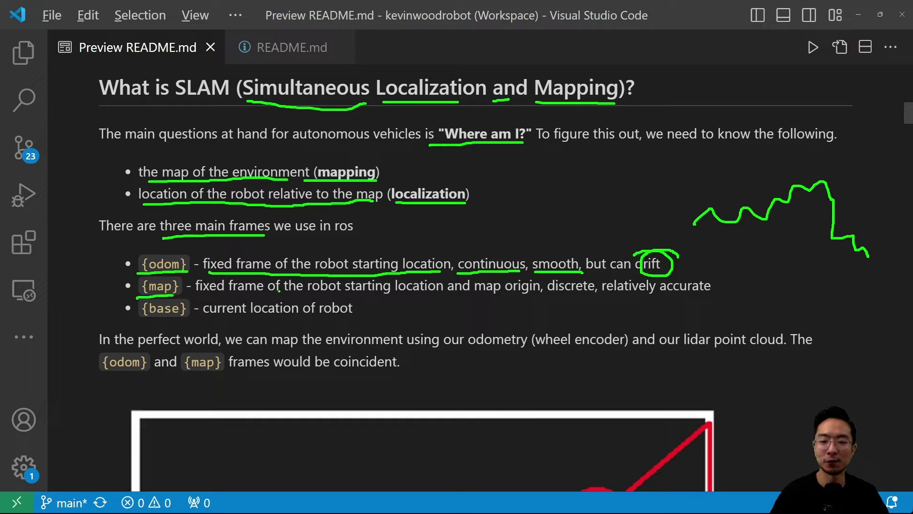
left_click_drag(307, 295, 693, 299)
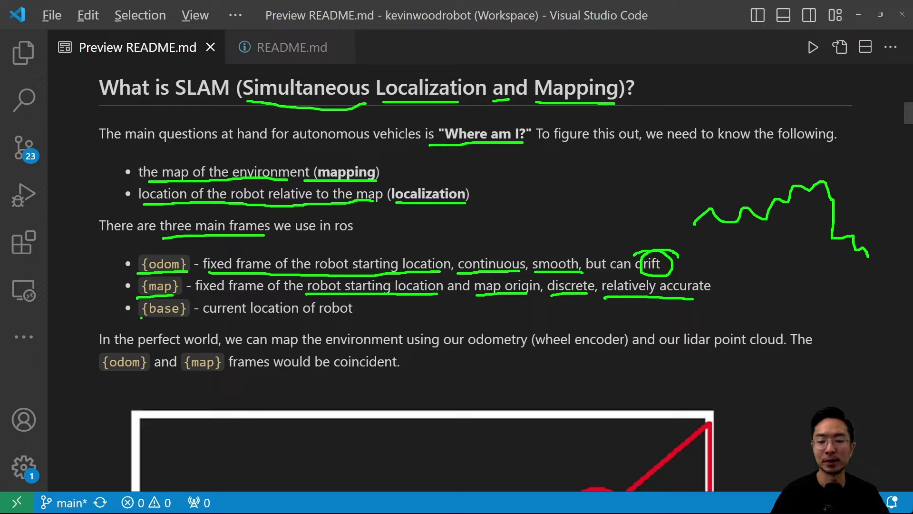
left_click_drag(135, 320, 361, 317)
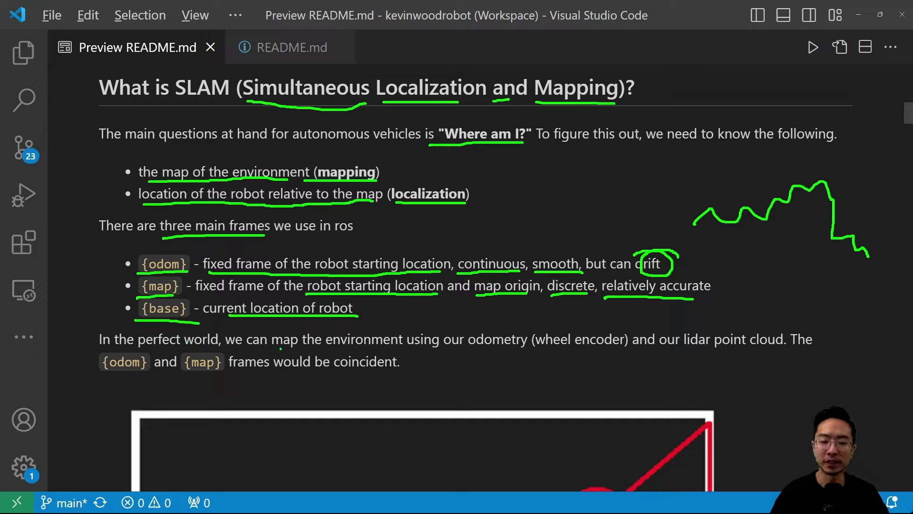
left_click_drag(455, 353, 619, 348)
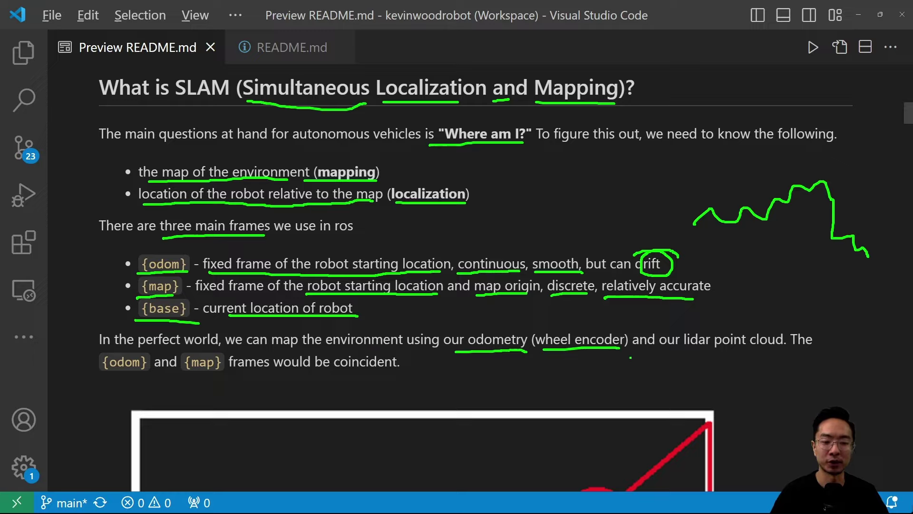
left_click_drag(689, 354, 778, 352)
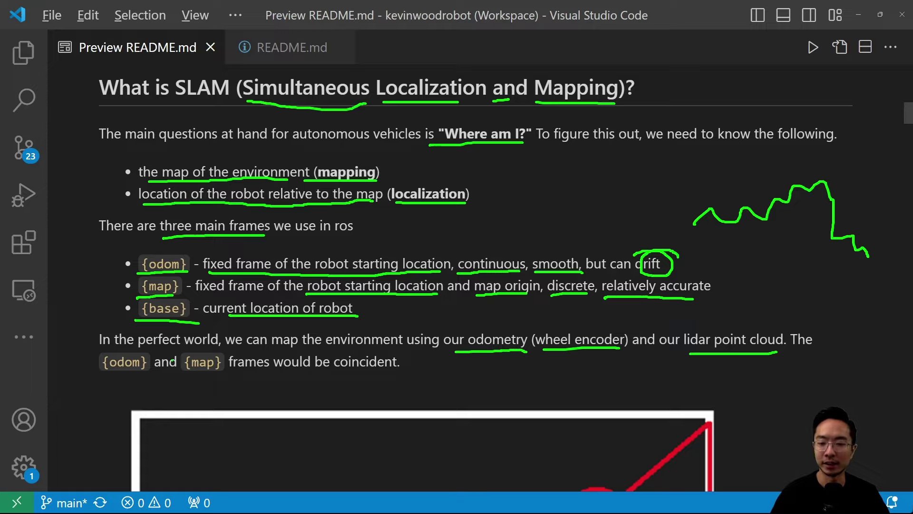
Step: Clear the green marks, scroll down to the odom/map diagram, and switch the annotation pen back on
key("Escape")
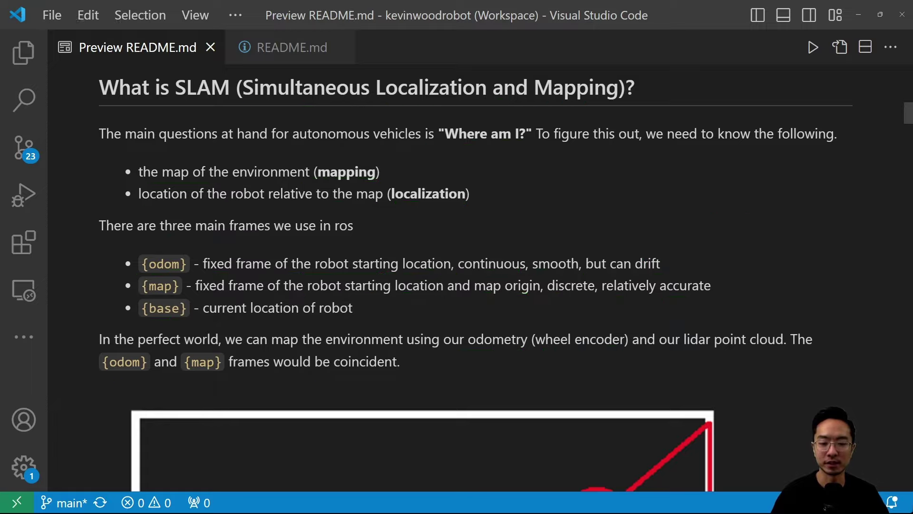
scroll(319, 363, "down", 5)
scroll(506, 278, "down", 1)
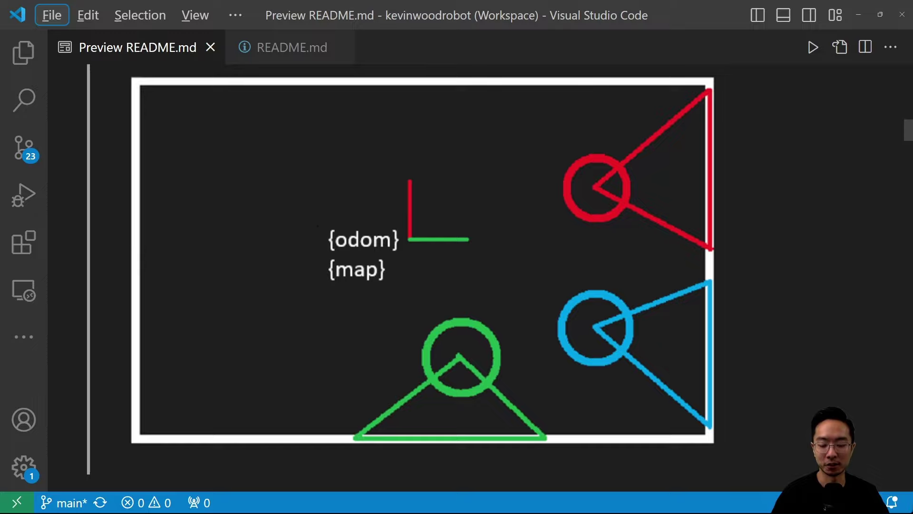
key("alt+2")
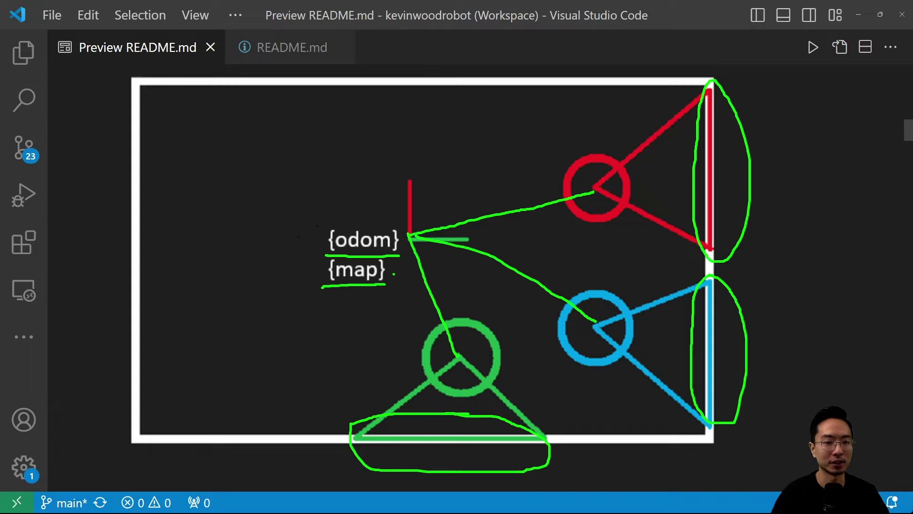
Step: Scroll down to the drift diagram, annotate it with the pen, then move on toward the SLAM pipeline diagram
scroll(476, 285, "down", 5)
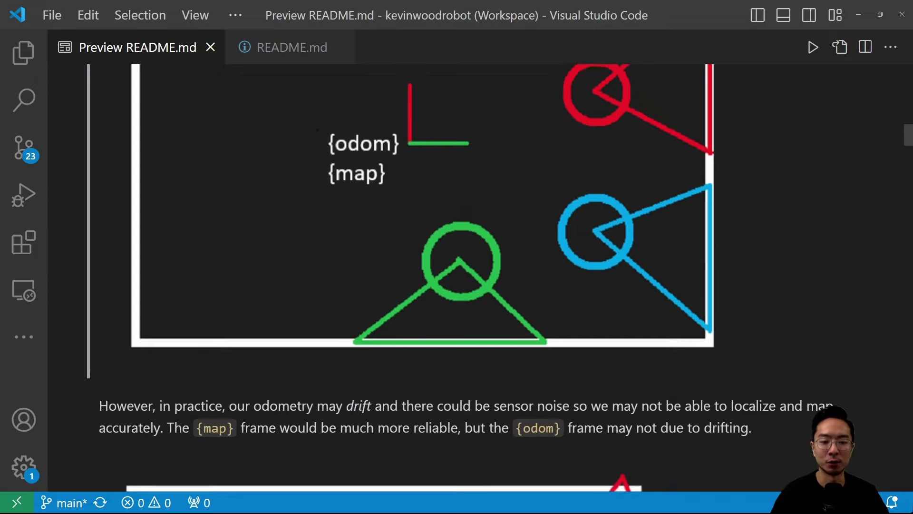
scroll(476, 285, "down", 2)
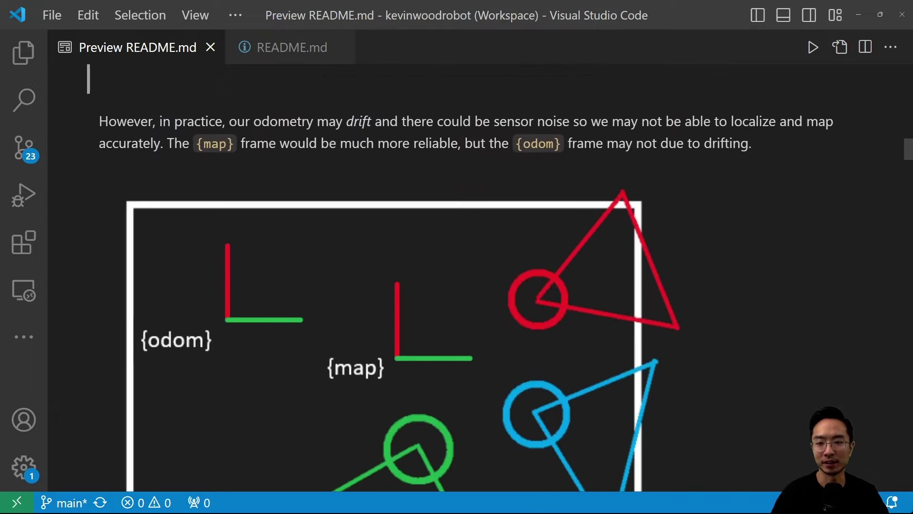
scroll(476, 286, "down", 2)
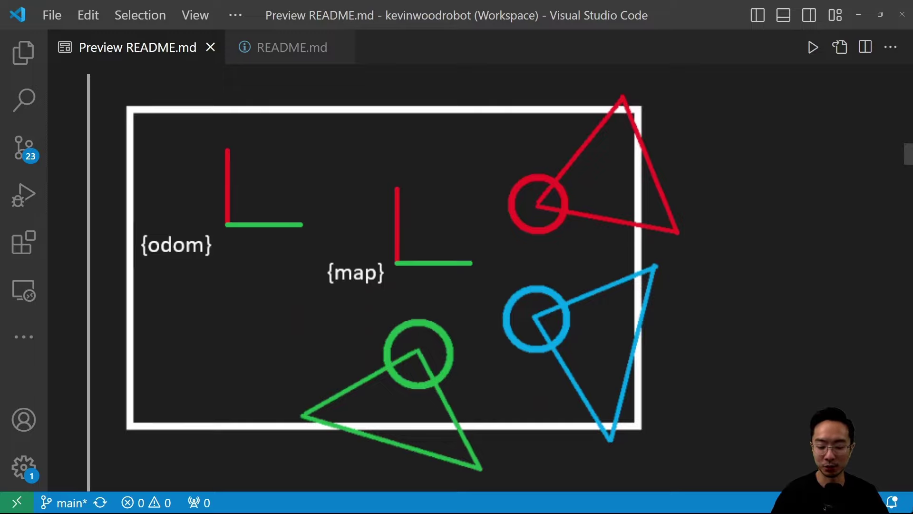
key("alt")
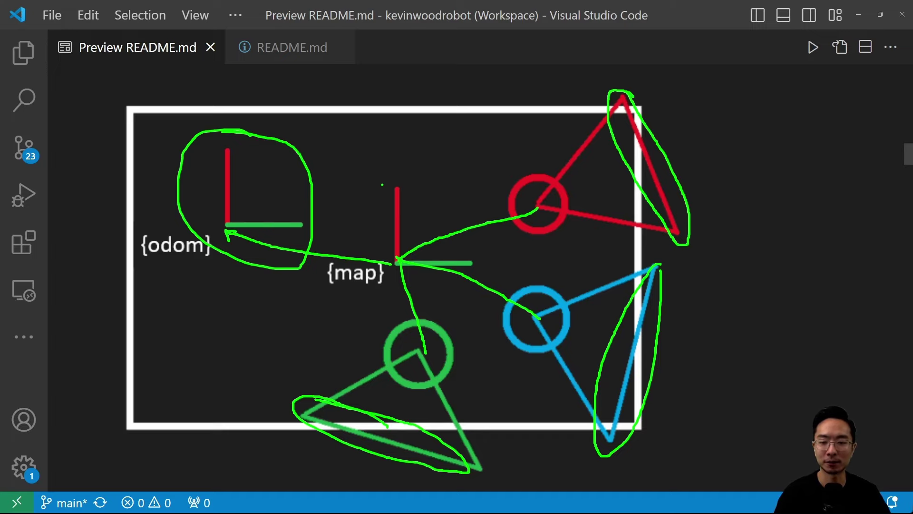
scroll(381, 184, "down", 7)
Step: Circle sensor data, front-end, back-end and the SLAM estimate map on the pipeline diagram, then clear them
scroll(457, 278, "down", 1)
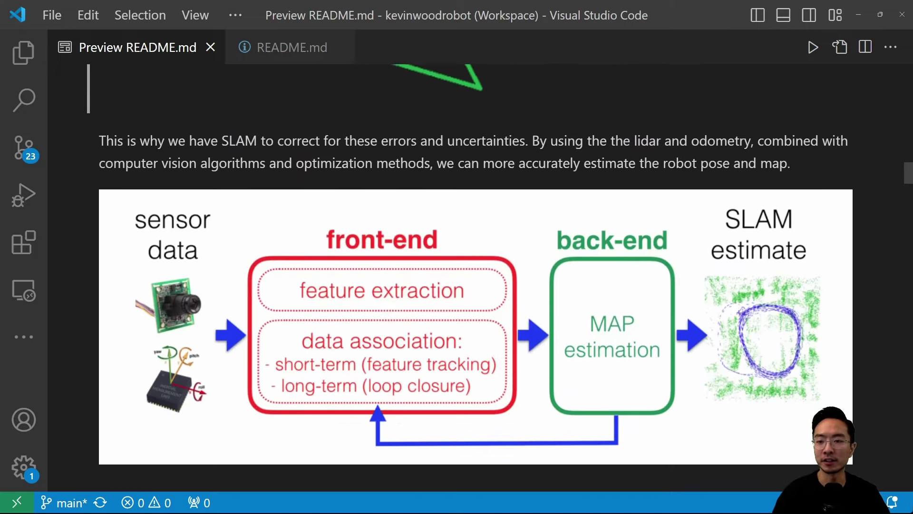
scroll(456, 279, "down", 1)
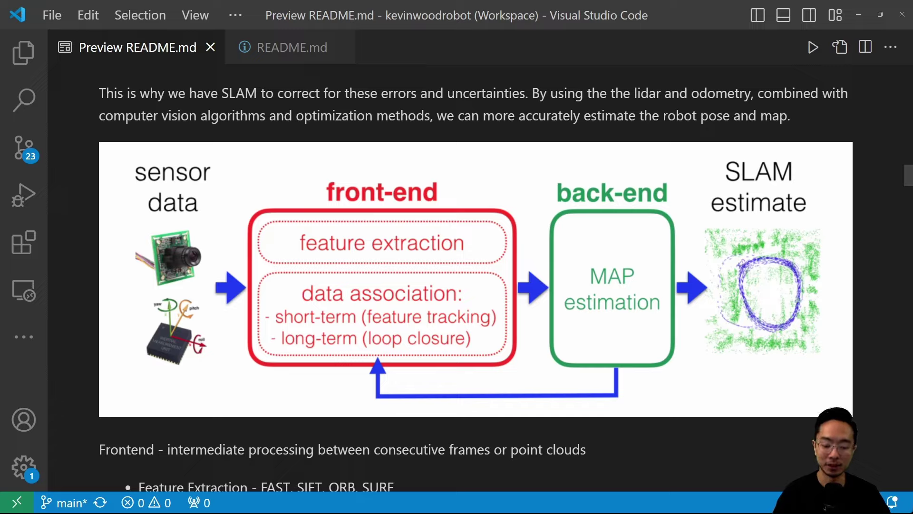
key("alt+2")
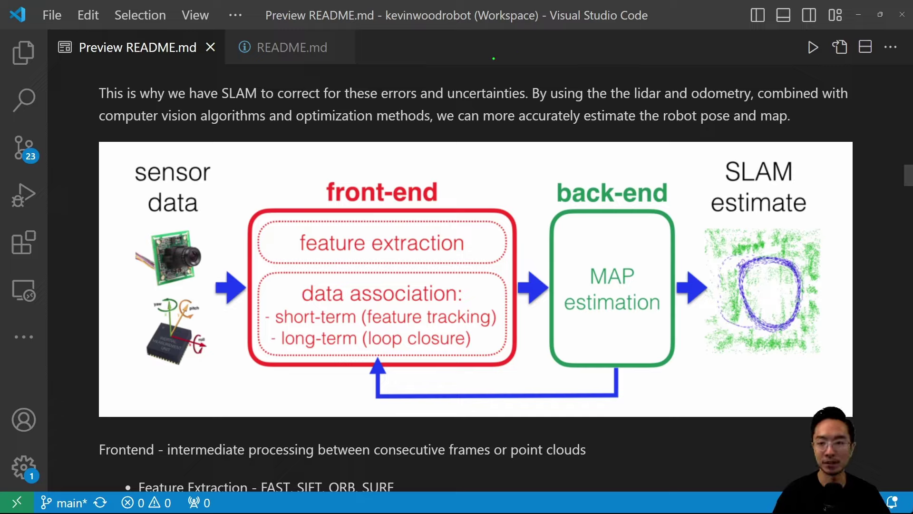
mouse_move(212, 160)
left_mouse_down()
mouse_move(175, 149)
mouse_move(136, 205)
mouse_move(207, 195)
mouse_move(209, 161)
left_mouse_up()
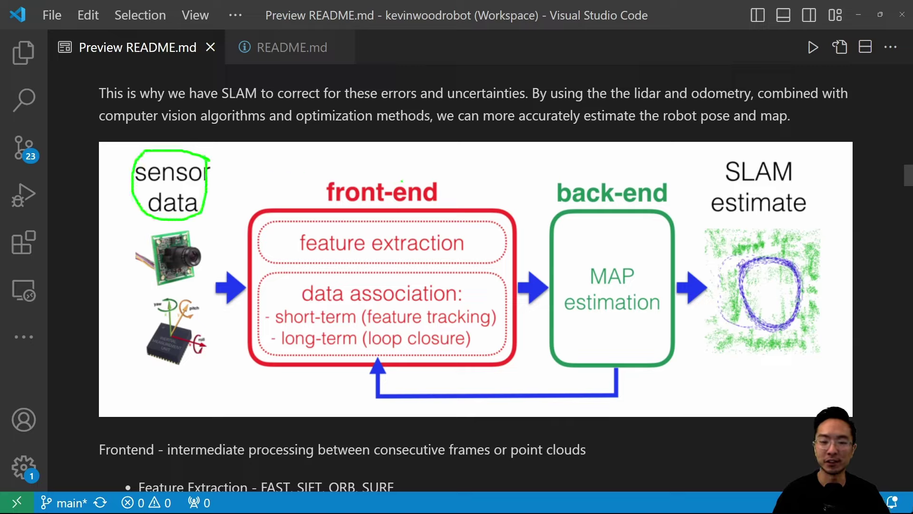
mouse_move(412, 171)
left_mouse_down()
mouse_move(368, 162)
mouse_move(316, 192)
mouse_move(397, 211)
mouse_move(453, 188)
mouse_move(392, 164)
left_mouse_up()
mouse_move(564, 169)
left_mouse_down()
mouse_move(594, 210)
mouse_move(687, 190)
mouse_move(576, 167)
left_mouse_up()
mouse_move(799, 226)
left_mouse_down()
mouse_move(721, 252)
mouse_move(799, 369)
mouse_move(833, 236)
mouse_move(805, 216)
left_mouse_up()
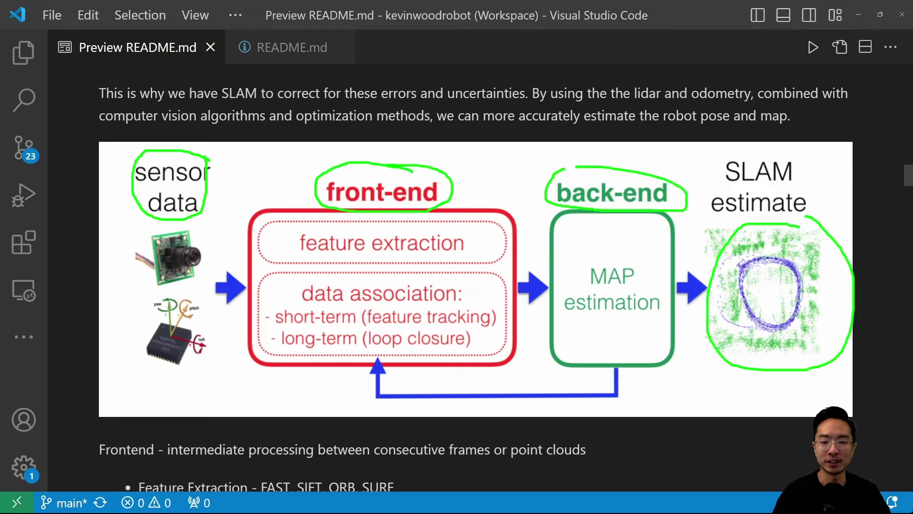
key("Escape")
Step: Underline Feature Extraction, Feature Matching/Tracking and 'Determine transform of camera' in the Frontend list
scroll(456, 276, "down", 7)
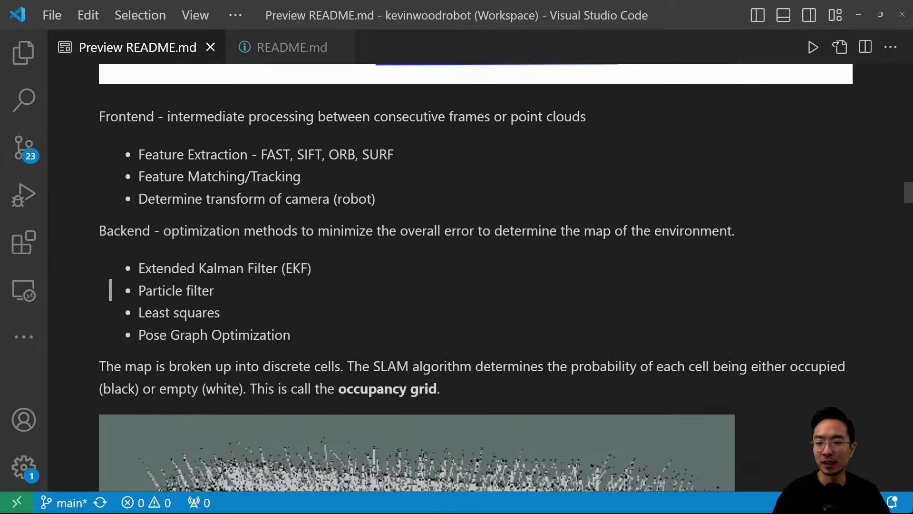
key("alt")
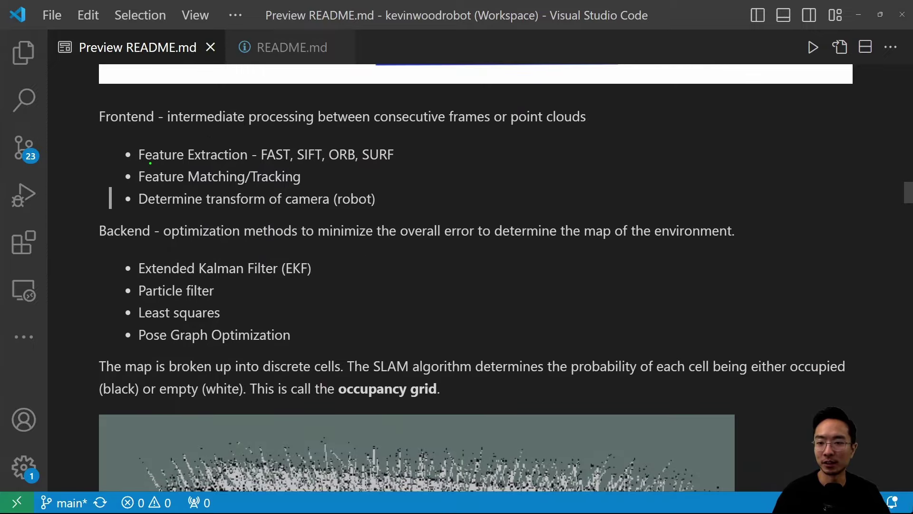
left_click_drag(150, 163, 395, 165)
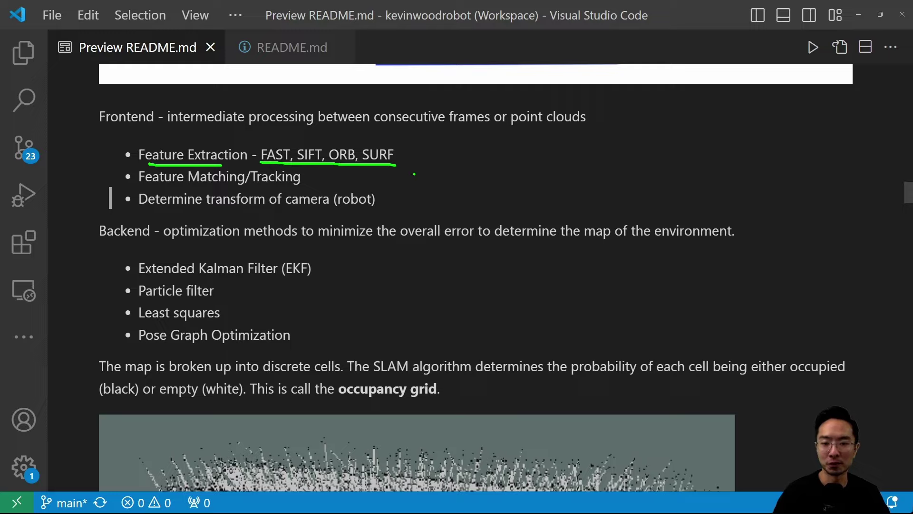
left_click_drag(136, 188, 285, 186)
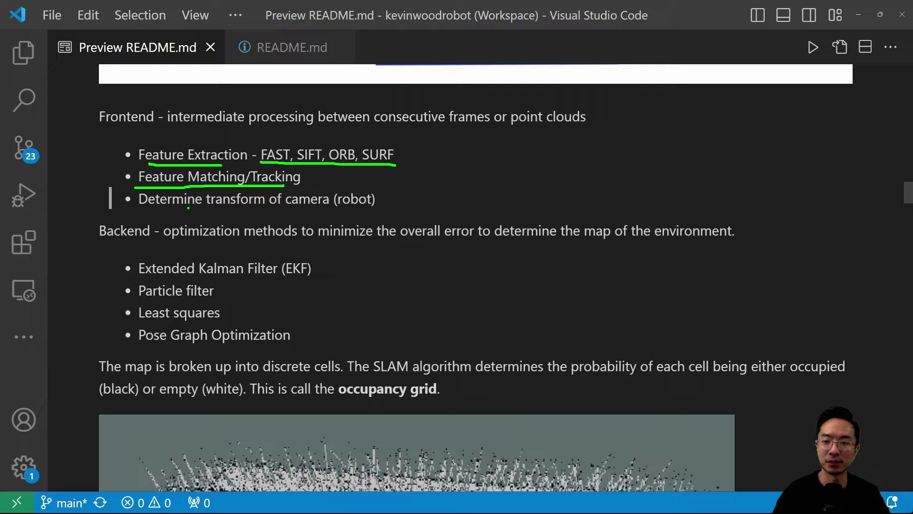
left_click_drag(128, 214, 309, 213)
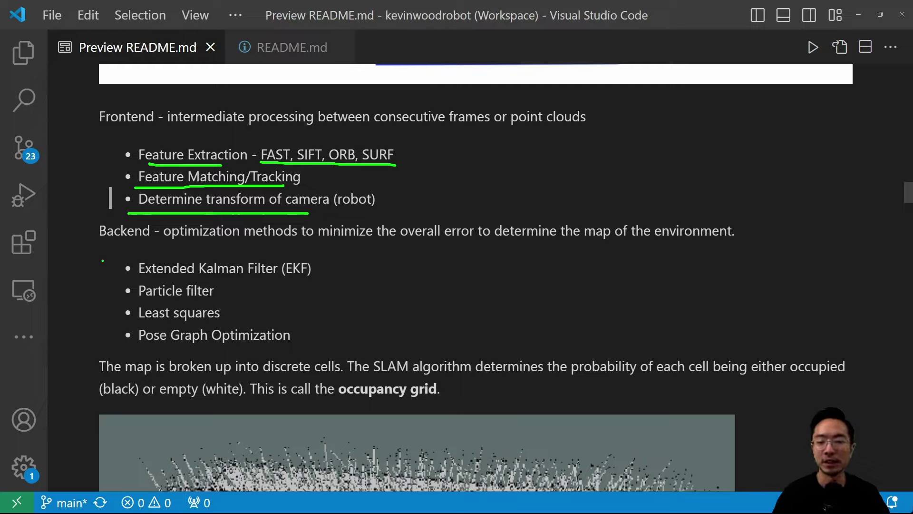
Step: Underline 'Backend', 'Frontend' and 'consecutive frames or point clouds', and circle 'optimization'
left_click_drag(94, 243, 181, 244)
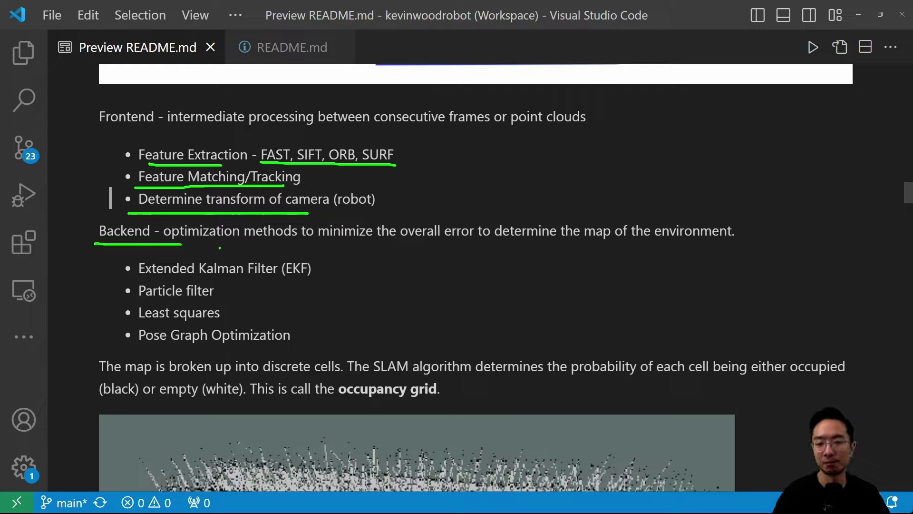
mouse_move(227, 222)
left_mouse_down()
mouse_move(164, 220)
mouse_move(190, 246)
mouse_move(238, 238)
mouse_move(229, 219)
mouse_move(212, 218)
left_mouse_up()
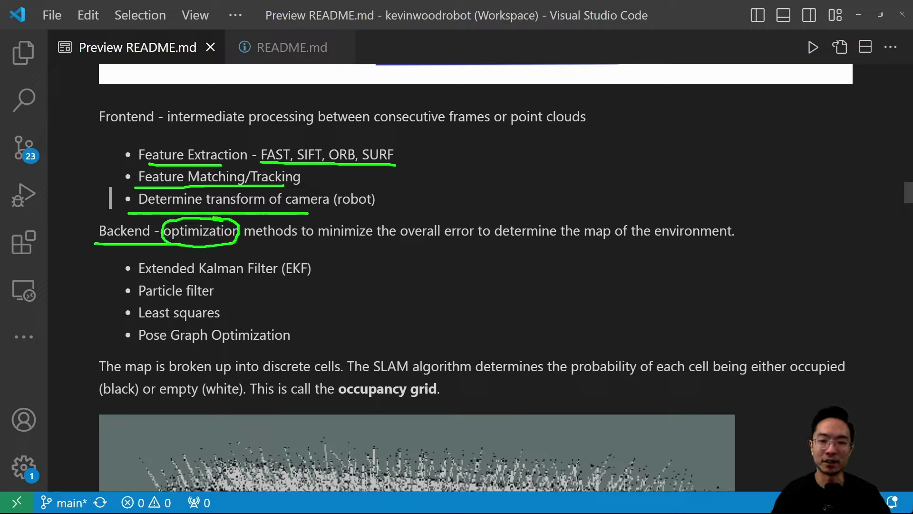
left_click_drag(109, 130, 167, 127)
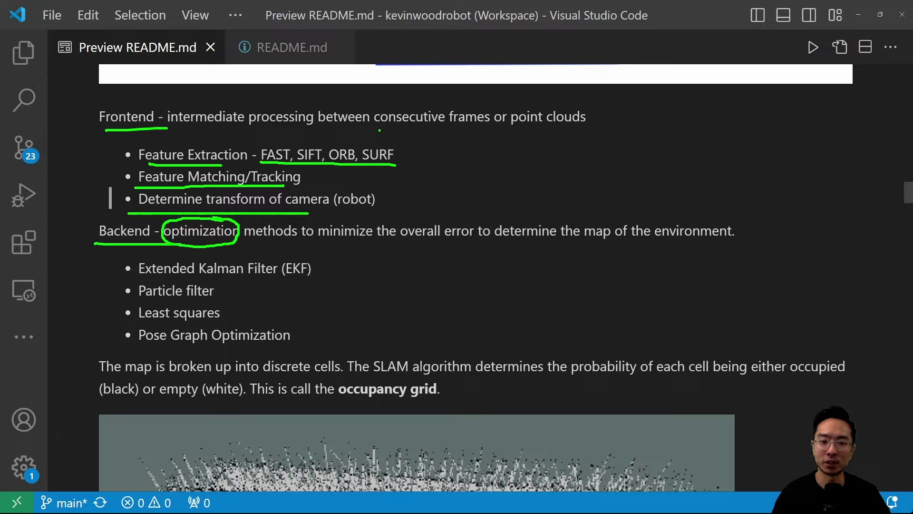
left_click_drag(360, 130, 587, 122)
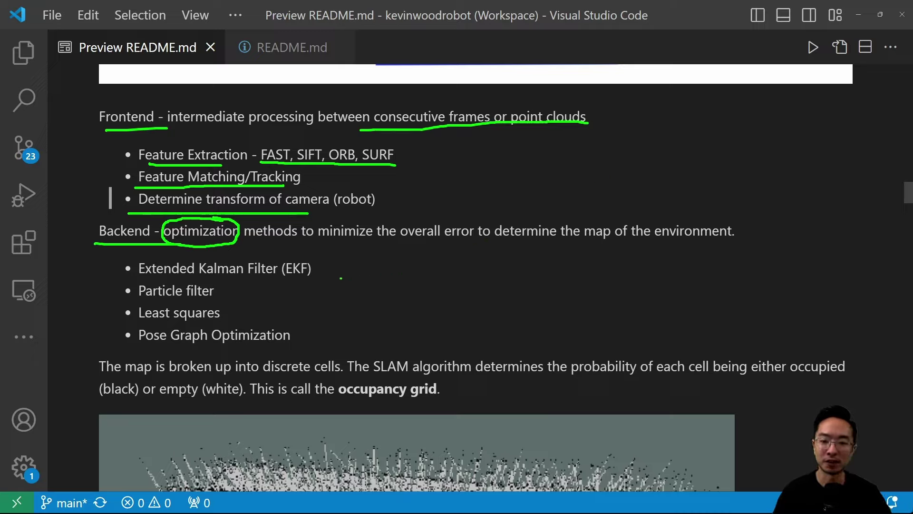
Step: Tick EKF, Particle filter, Least squares and Pose Graph Optimization in the Backend list
left_click_drag(322, 270, 353, 247)
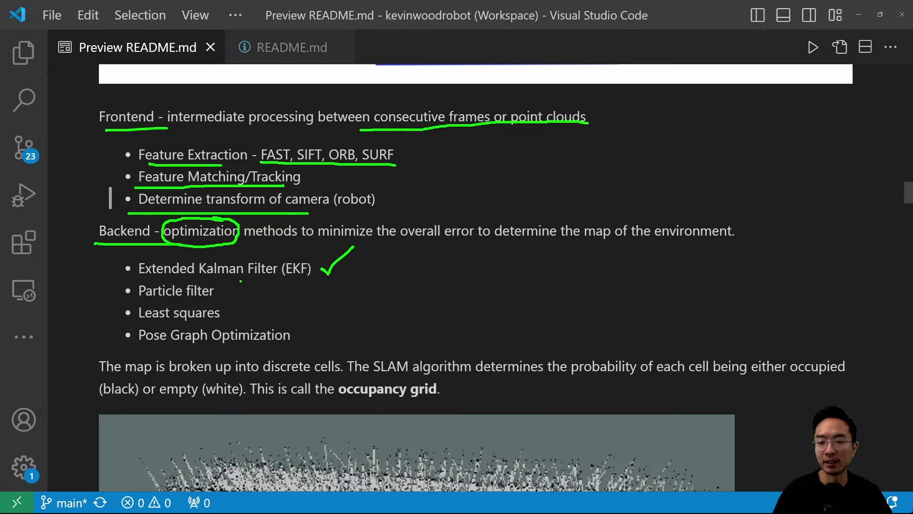
mouse_move(224, 291)
left_mouse_down()
mouse_move(254, 284)
mouse_move(248, 324)
mouse_move(273, 301)
left_mouse_up()
left_click_drag(302, 334, 388, 317)
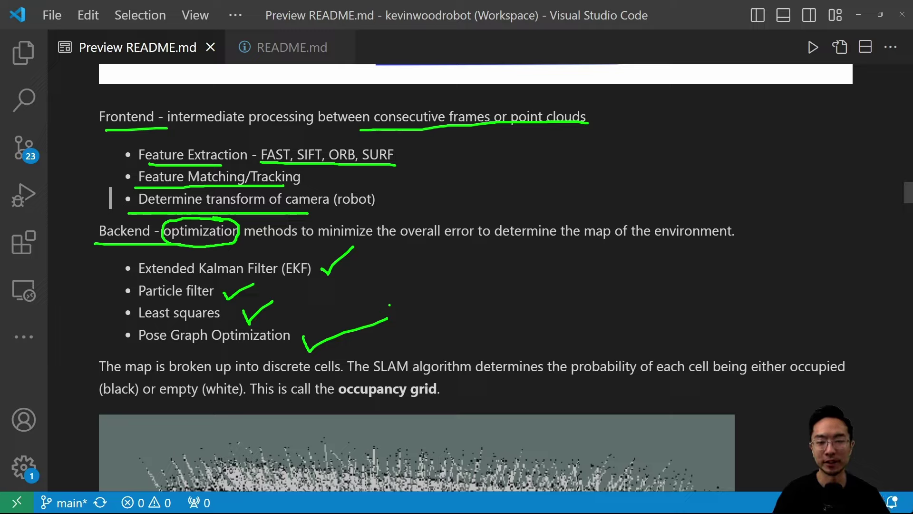
Step: Underline '(black)' in the occupancy grid sentence, clear it, and scroll past the map image to the install section
key("Escape")
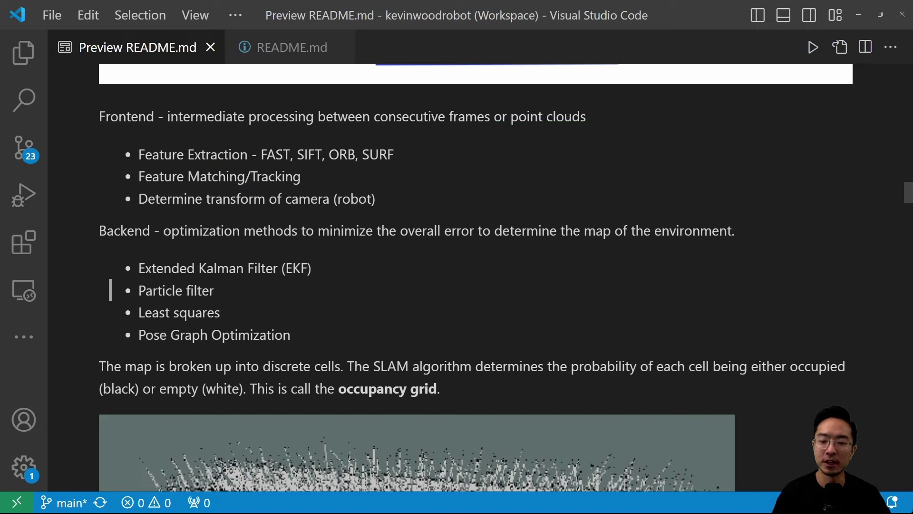
scroll(457, 278, "down", 5)
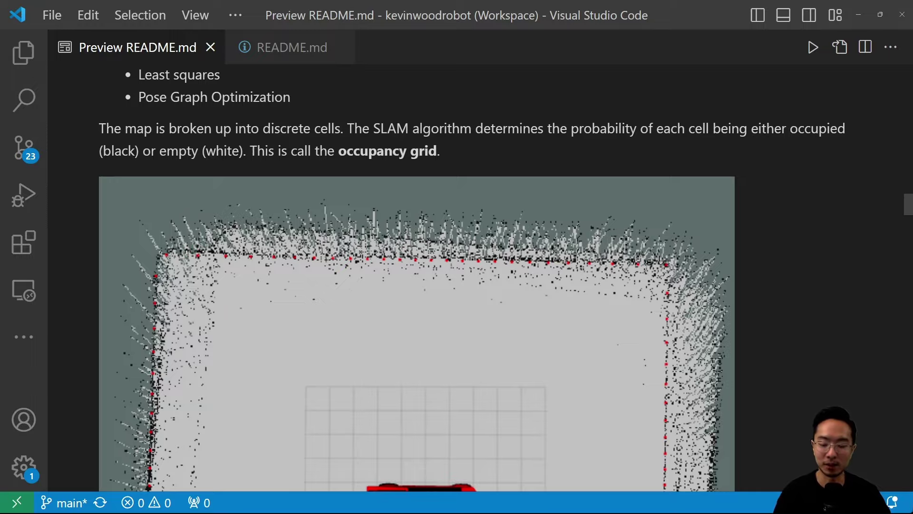
left_click_drag(93, 165, 234, 165)
key("Escape")
scroll(417, 285, "down", 4)
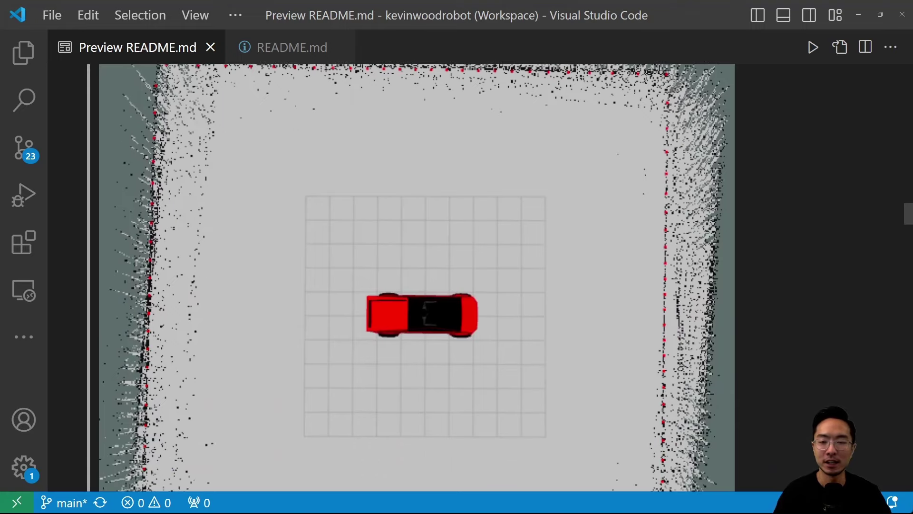
scroll(416, 279, "up", 4)
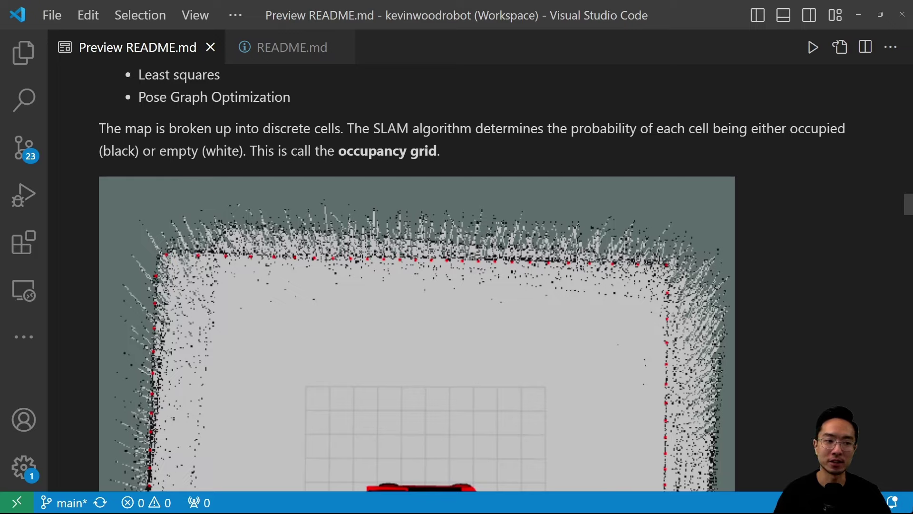
scroll(417, 278, "down", 5)
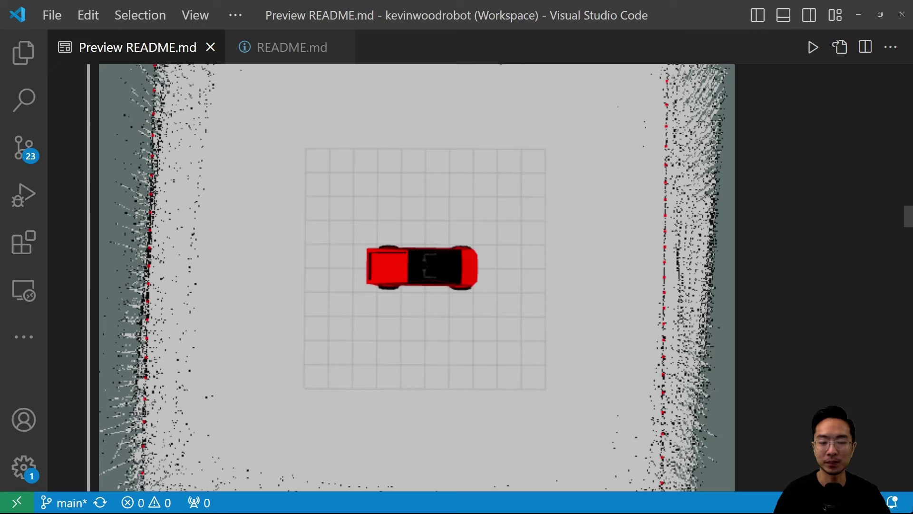
scroll(457, 276, "down", 6, "alt")
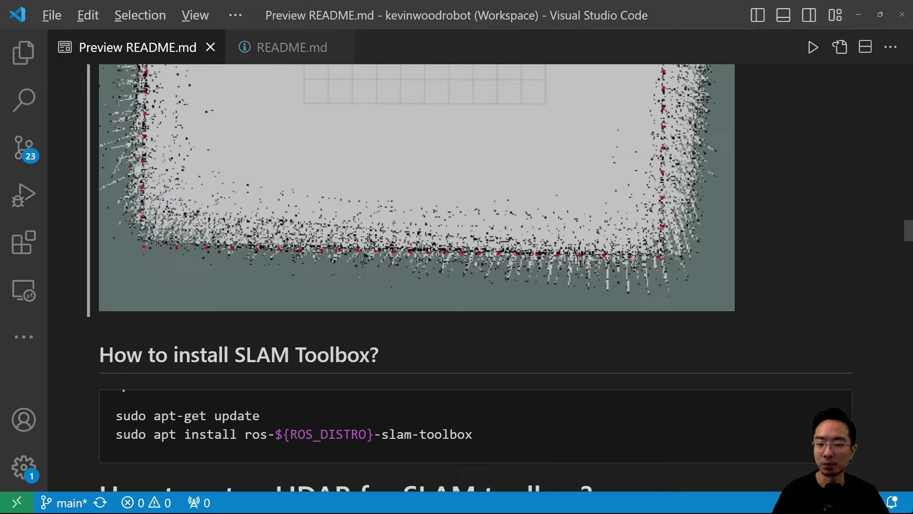
Step: Bracket the install commands code block and underline the apt install slam-toolbox line
mouse_move(124, 390)
left_mouse_down()
mouse_move(94, 387)
mouse_move(97, 457)
mouse_move(138, 462)
left_mouse_up()
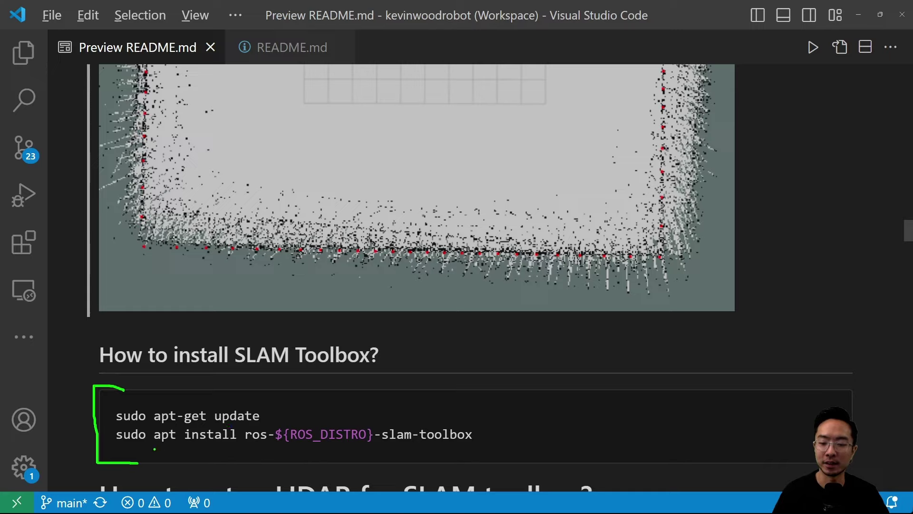
left_click_drag(151, 448, 476, 450)
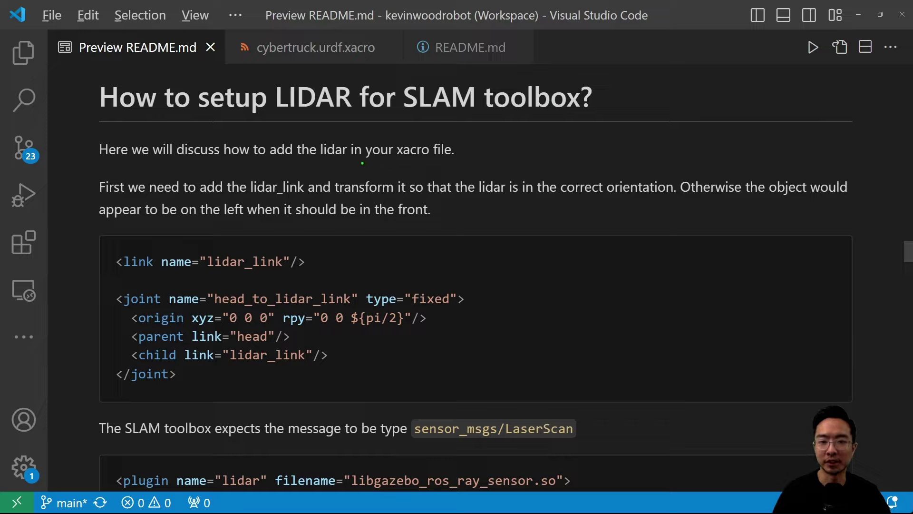
Step: Underline 'in your xacro file', 'lidar_link' and 'correct orientation' in the LIDAR setup paragraph
left_click_drag(362, 163, 470, 168)
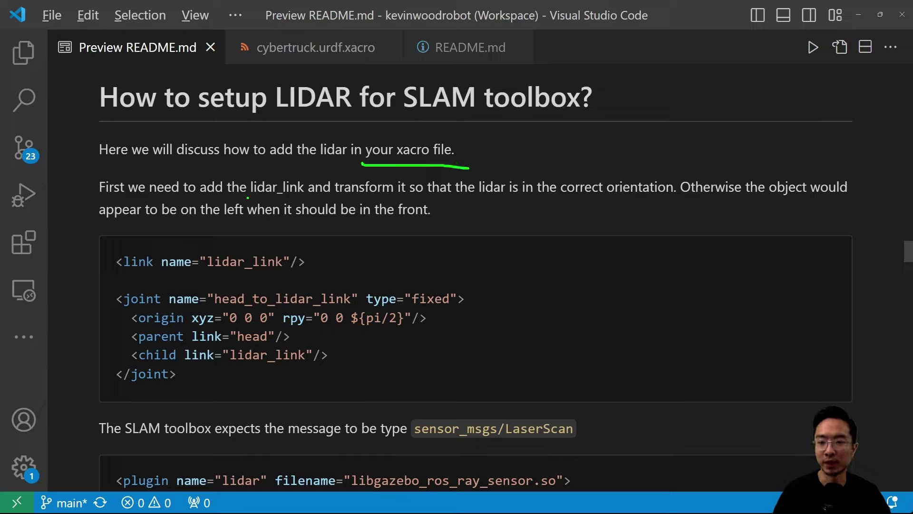
left_click_drag(247, 198, 386, 199)
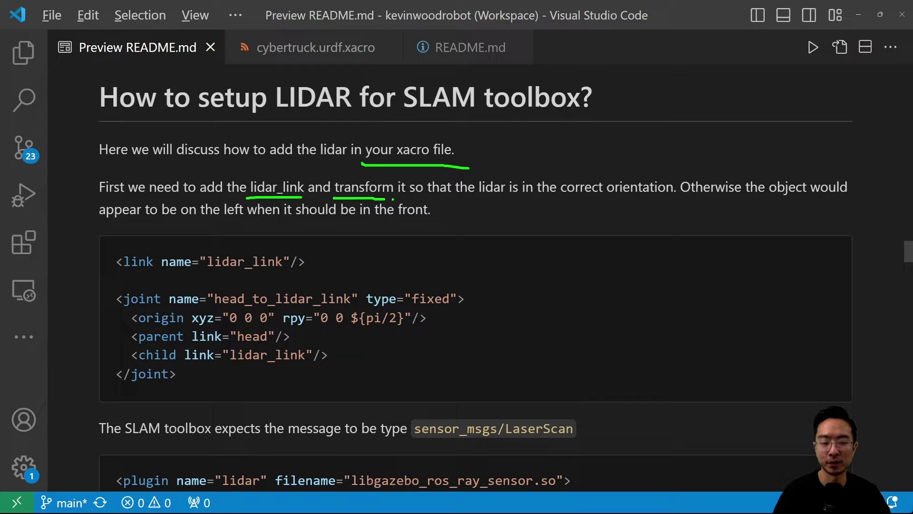
left_click_drag(558, 200, 662, 200)
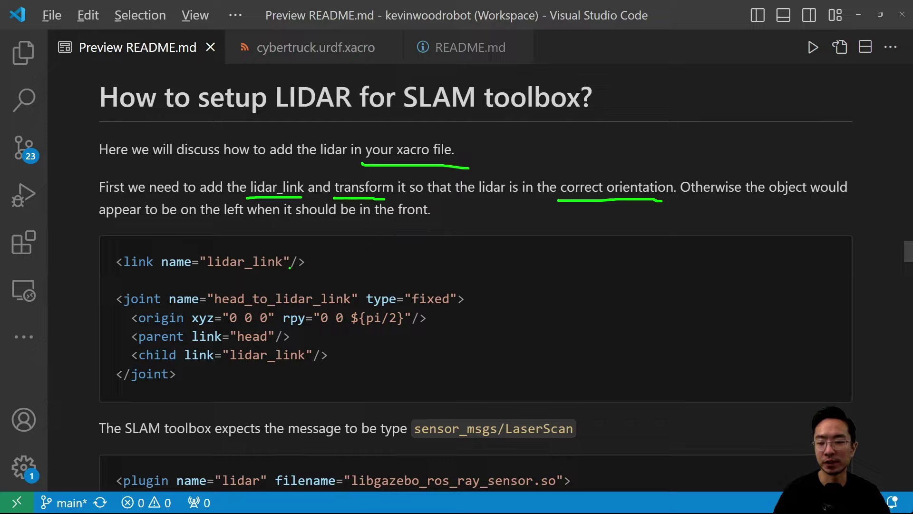
Step: Bracket the joint code, underline lidar_link, head, head_to_lidar_link, and circle ${pi/2}
mouse_move(107, 240)
left_mouse_down()
mouse_move(94, 271)
mouse_move(95, 392)
mouse_move(119, 396)
left_mouse_up()
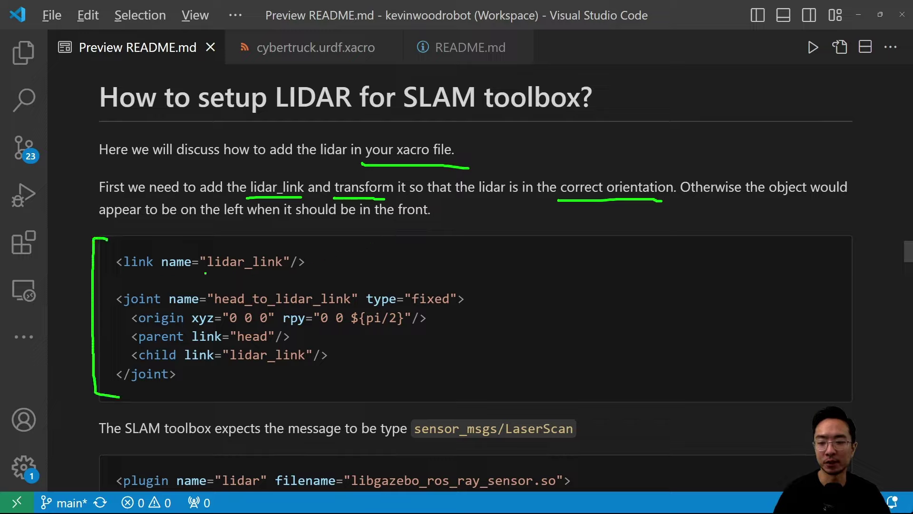
left_click_drag(205, 273, 278, 274)
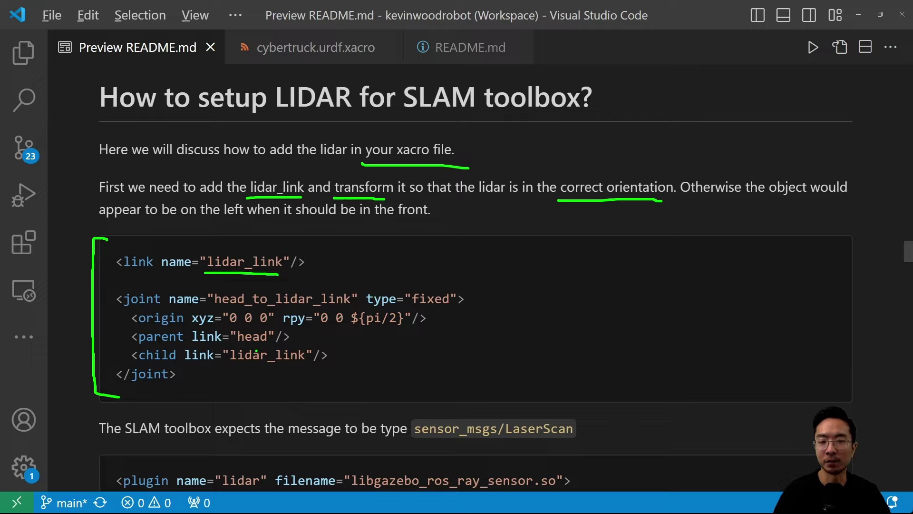
left_click_drag(235, 348, 278, 349)
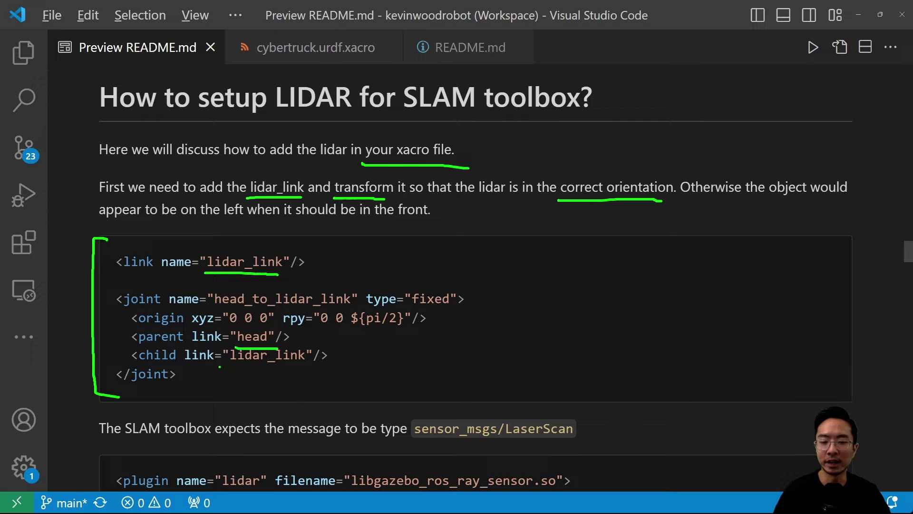
left_click_drag(219, 366, 315, 367)
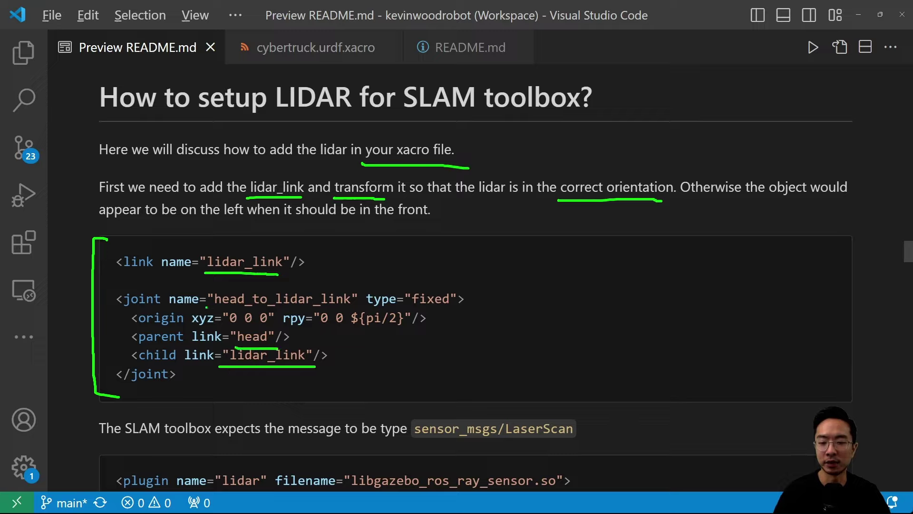
left_click_drag(206, 307, 339, 307)
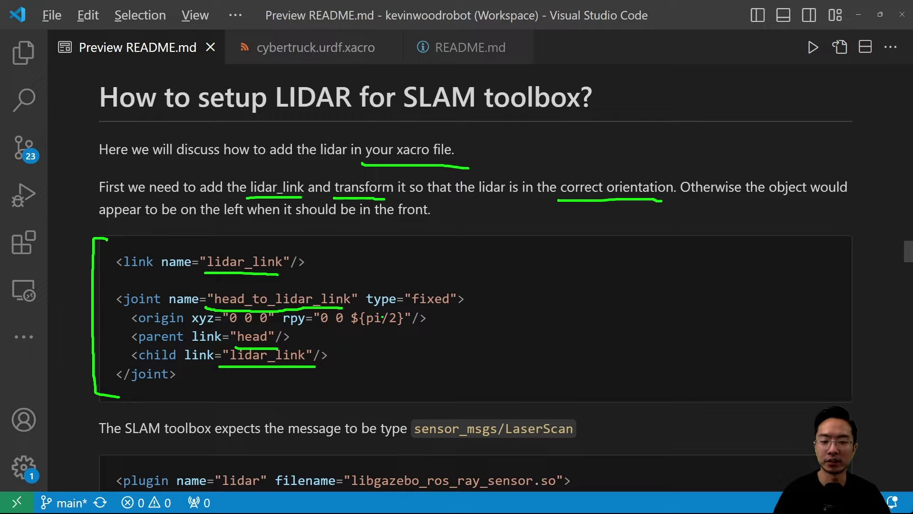
mouse_move(383, 305)
left_mouse_down()
mouse_move(354, 325)
mouse_move(396, 337)
mouse_move(404, 317)
mouse_move(377, 301)
left_mouse_up()
left_click(376, 369)
Step: Clear old marks, then underline sensor_msgs/LaserScan, bracket the lidar plugin block and underline output_type
key("Escape")
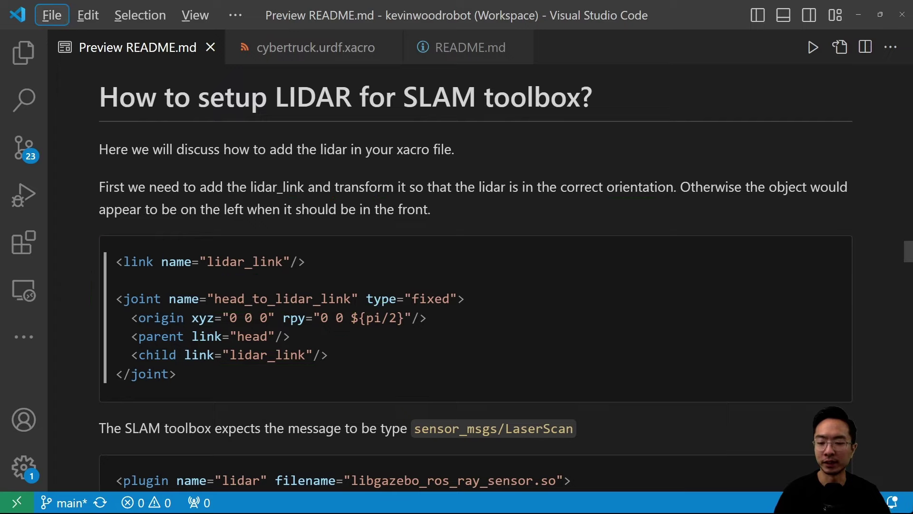
scroll(381, 395, "down", 2)
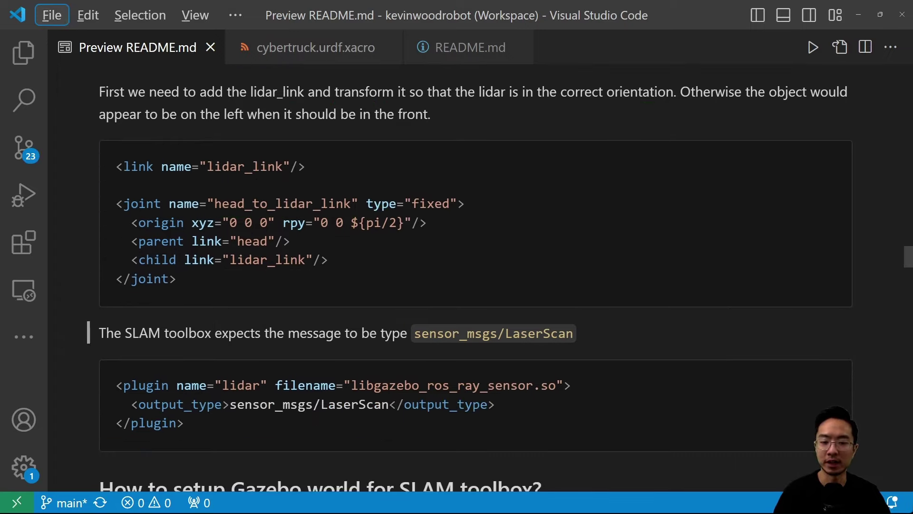
key("alt")
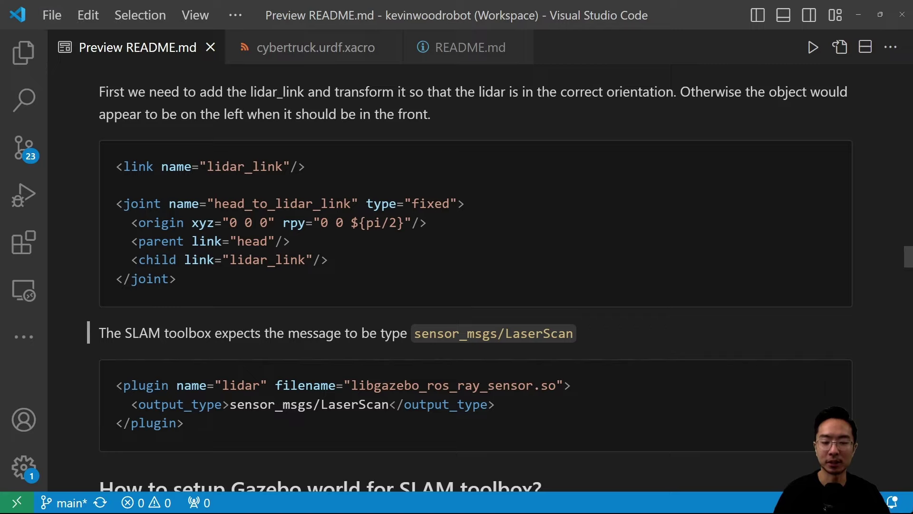
left_click_drag(410, 347, 582, 350)
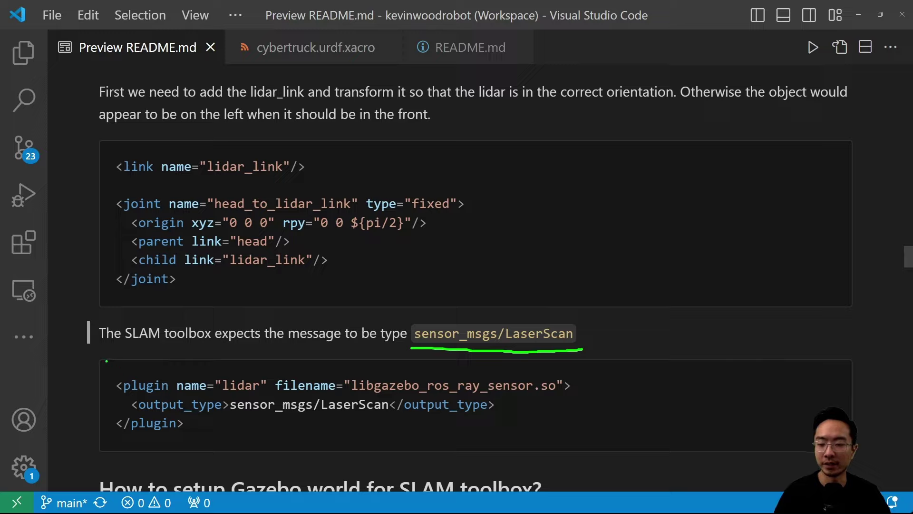
mouse_move(111, 352)
left_mouse_down()
mouse_move(95, 355)
mouse_move(95, 434)
mouse_move(136, 453)
left_mouse_up()
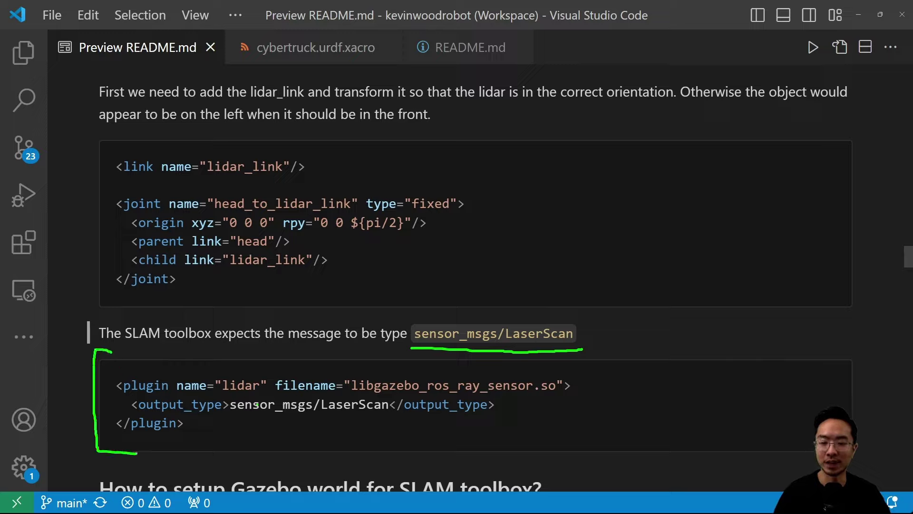
left_click_drag(129, 414, 494, 416)
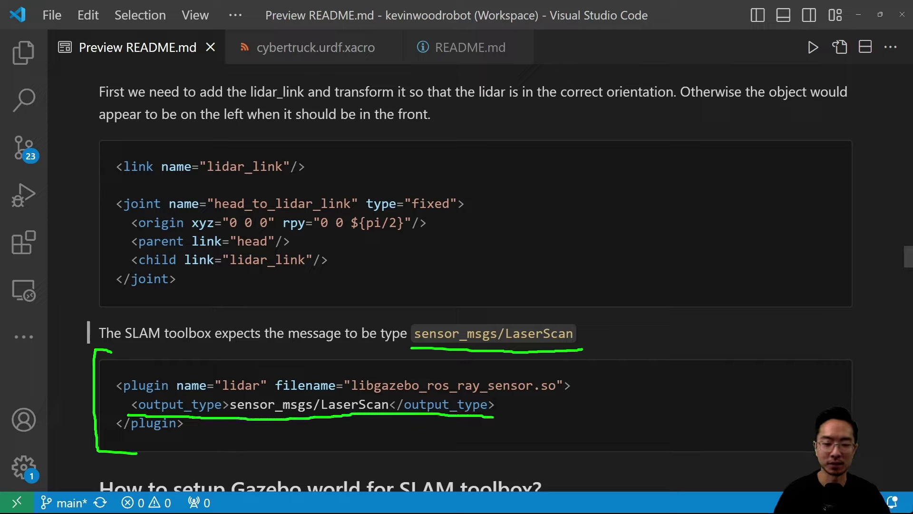
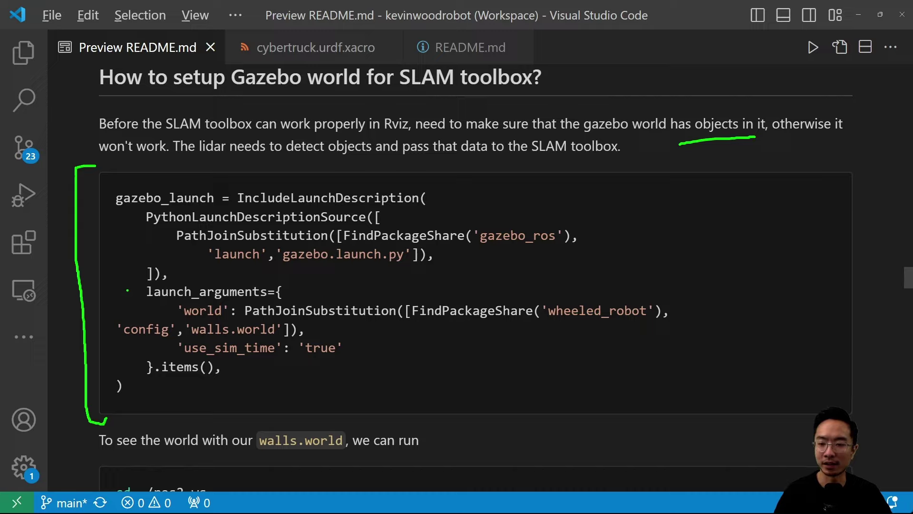
Step: Bracket launch_arguments, circle walls.world, underline use_sim_time true, then clear the marks
mouse_move(133, 286)
left_mouse_down()
mouse_move(109, 286)
mouse_move(104, 322)
mouse_move(104, 374)
mouse_move(124, 375)
left_mouse_up()
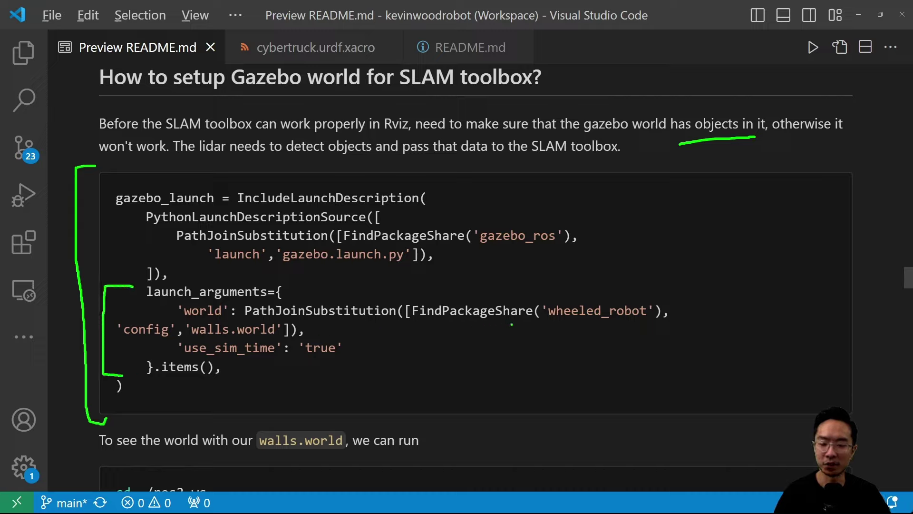
left_click_drag(124, 341, 279, 338)
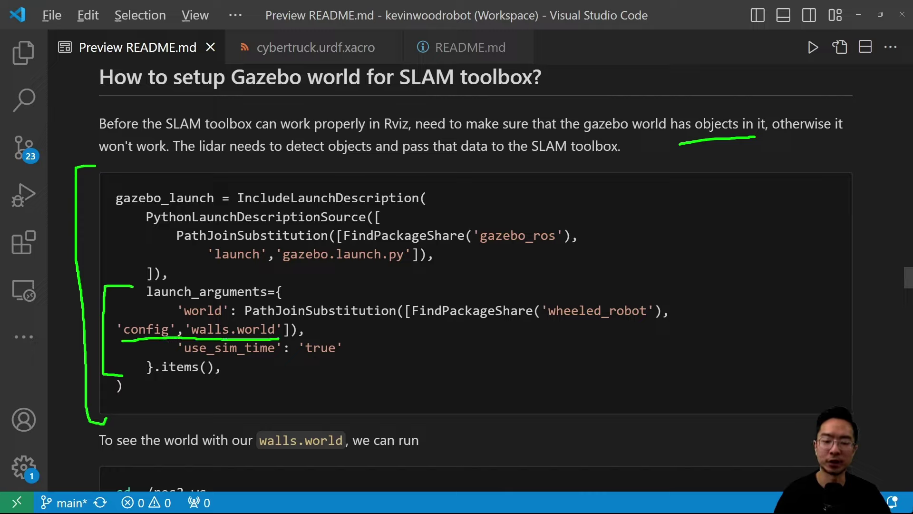
mouse_move(231, 315)
left_mouse_down()
mouse_move(215, 313)
mouse_move(189, 333)
mouse_move(258, 340)
mouse_move(298, 328)
mouse_move(231, 315)
left_mouse_up()
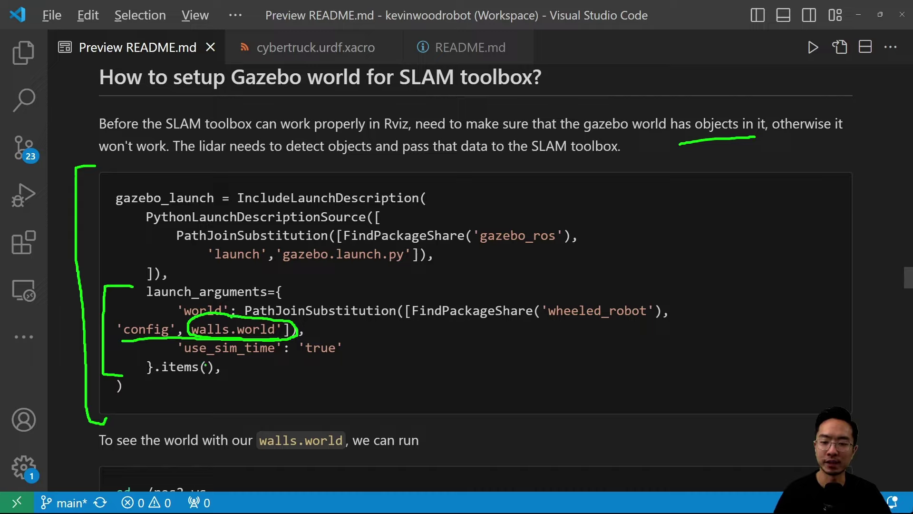
left_click_drag(179, 356, 333, 363)
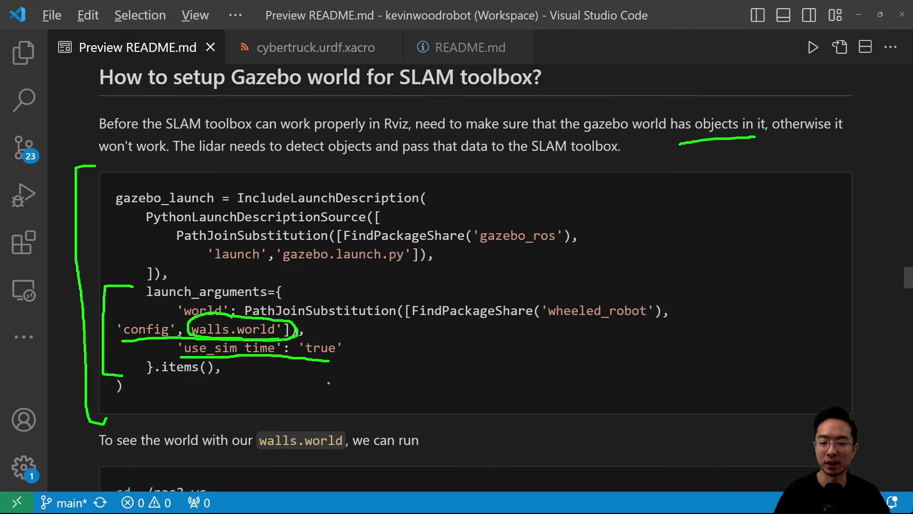
key("Escape")
Step: Run 'ros2 launch wheeled_robot gazebo.launch.py' in the integrated terminal to start Gazebo
scroll(318, 356, "down", 3)
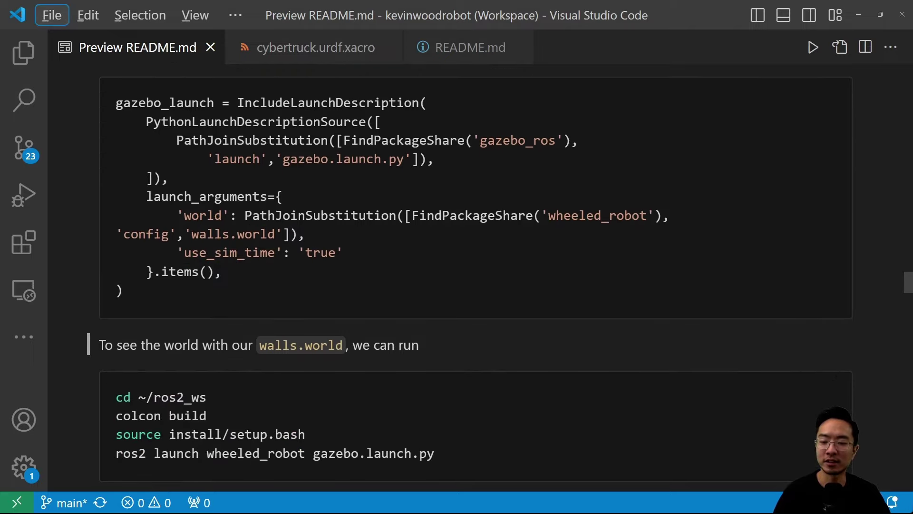
scroll(318, 356, "up", 1)
scroll(476, 276, "up", 1)
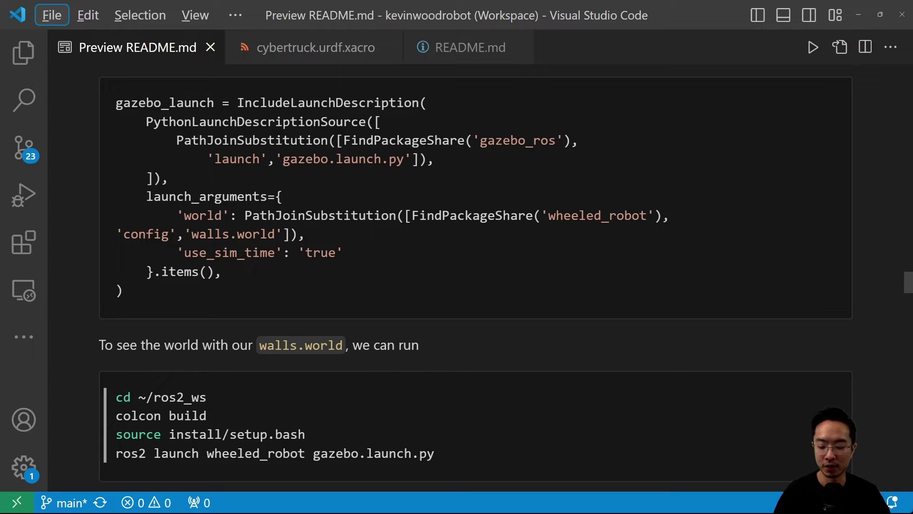
key("ctrl+grave")
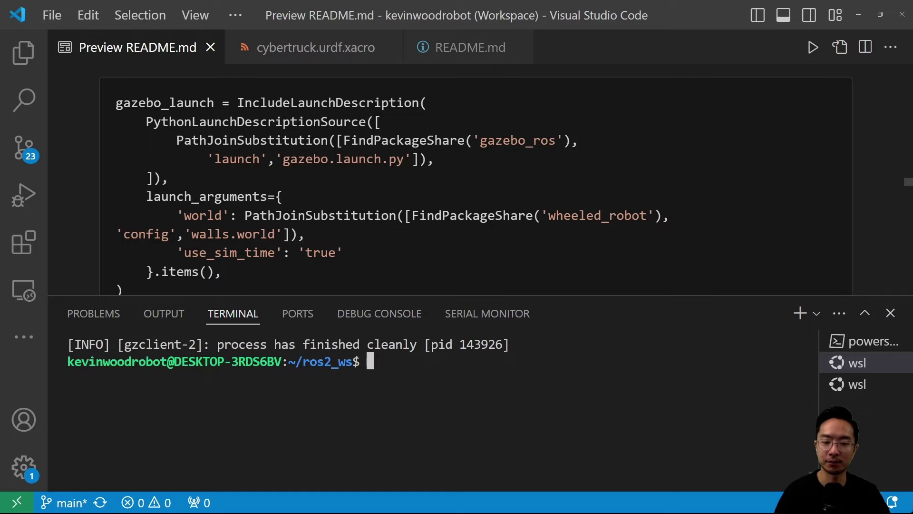
key("Up")
key("Return")
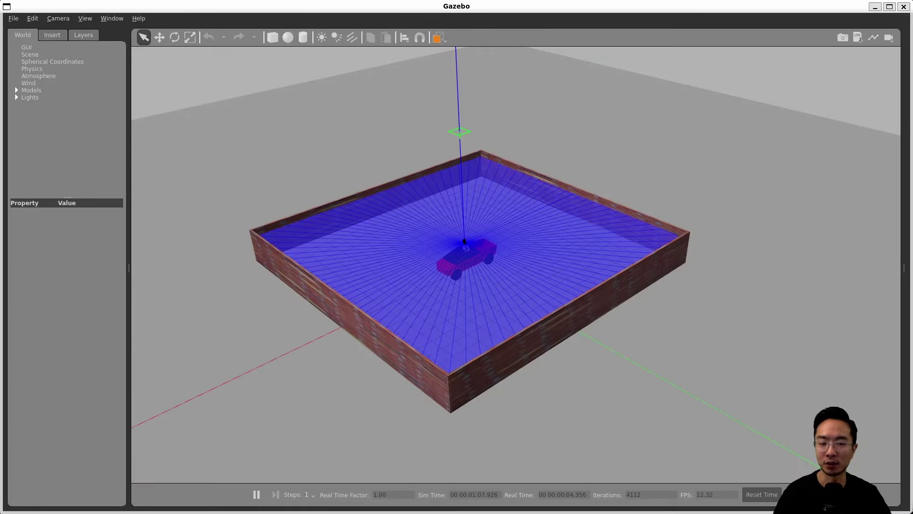
Step: Orbit, zoom and tilt the Gazebo view down onto the walled arena and lidar rays
mouse_move(412, 319)
middle_mouse_down()
mouse_move(416, 294)
mouse_move(432, 285)
middle_mouse_up()
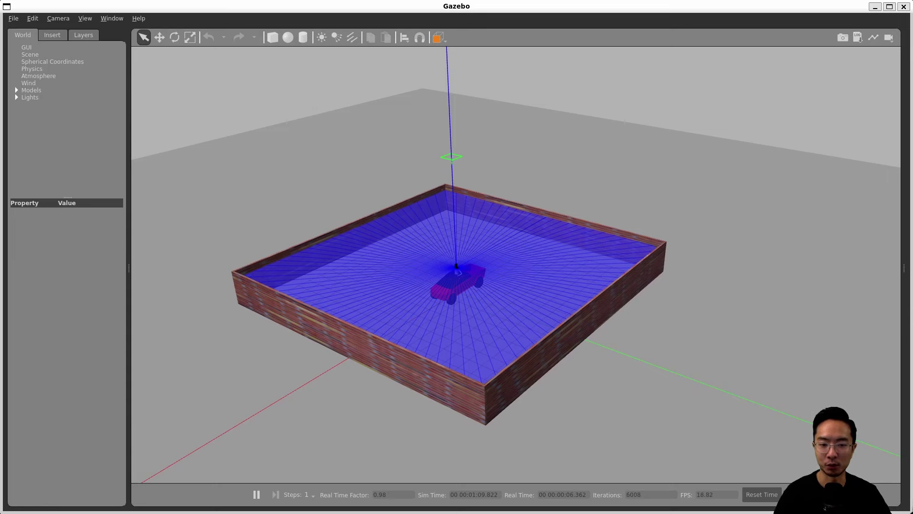
scroll(432, 284, "up", 3)
scroll(405, 313, "down", 3)
middle_click_drag(406, 313, 406, 332)
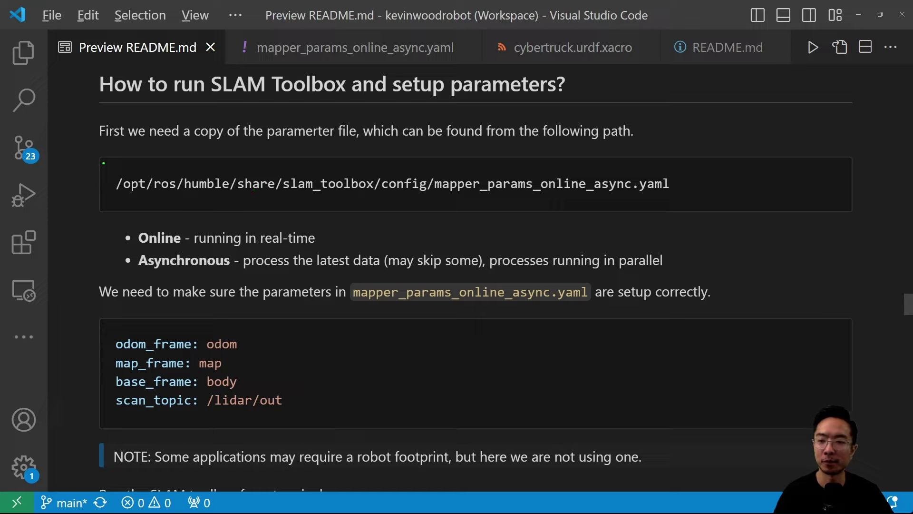
Step: Bracket the parameter file path and underline the Online mode notes and mapper_params_online_async.yaml
mouse_move(109, 151)
left_mouse_down()
mouse_move(93, 152)
mouse_move(91, 209)
mouse_move(134, 210)
left_mouse_up()
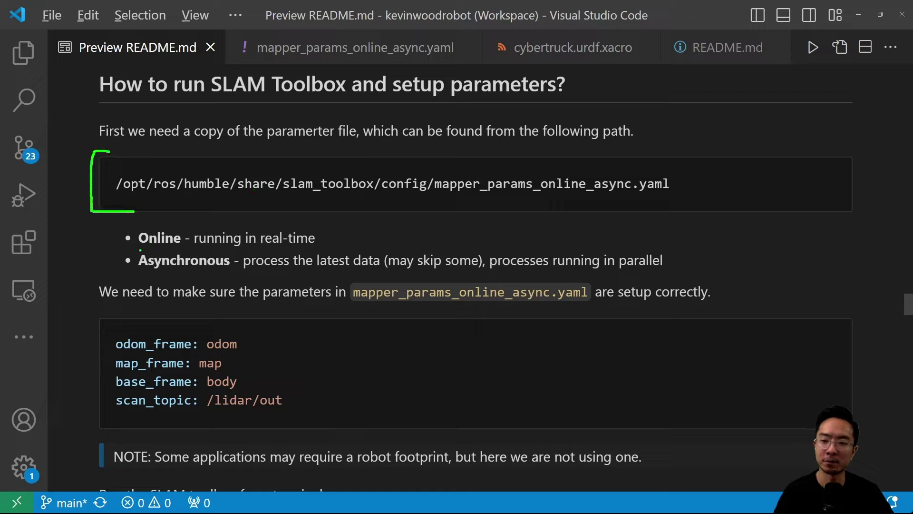
mouse_move(132, 248)
left_mouse_down()
mouse_move(155, 246)
mouse_move(176, 270)
mouse_move(218, 269)
mouse_move(220, 247)
mouse_move(297, 247)
left_mouse_up()
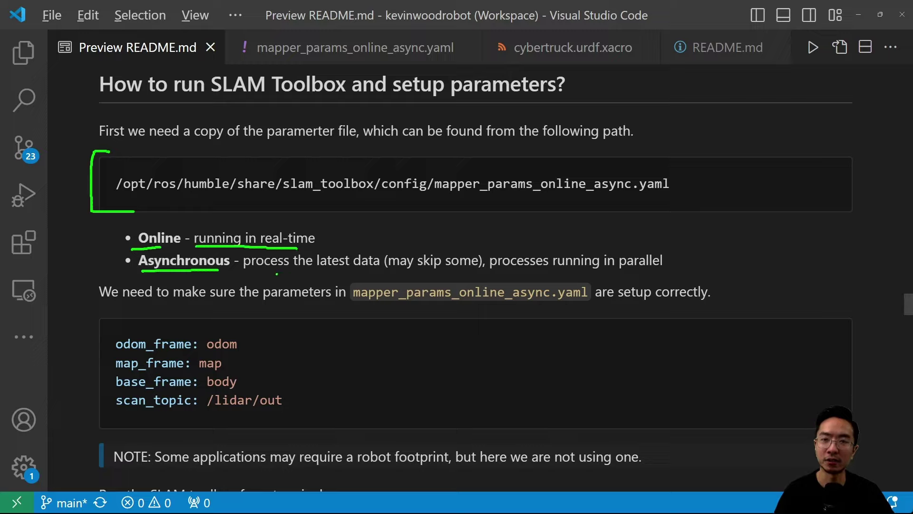
left_click_drag(251, 274, 375, 270)
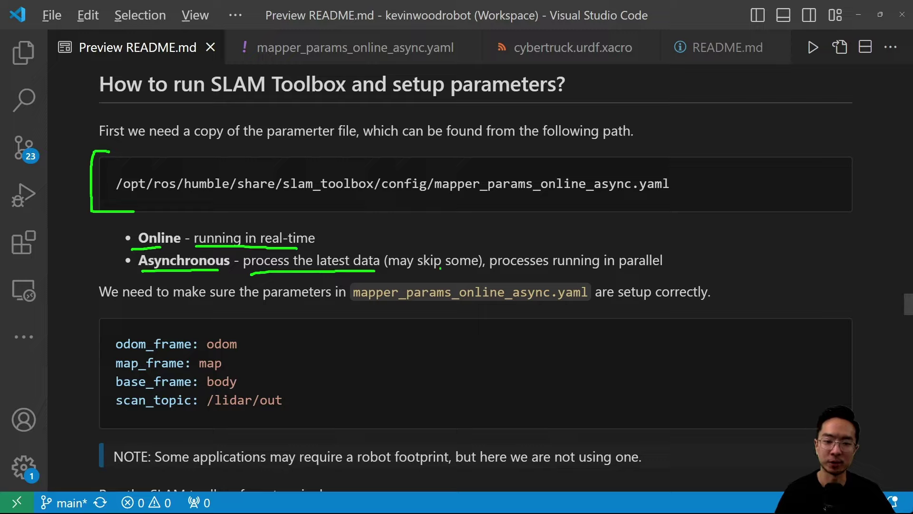
left_click_drag(390, 273, 468, 274)
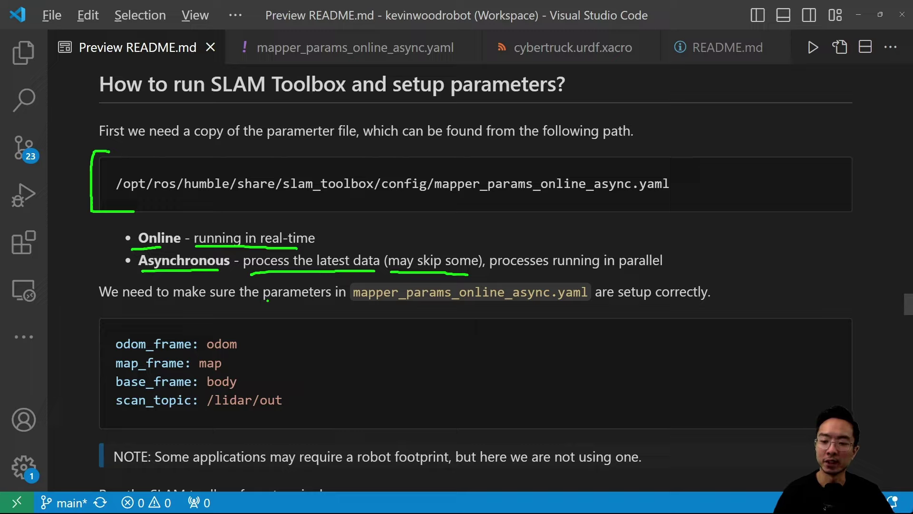
left_click_drag(348, 307, 571, 309)
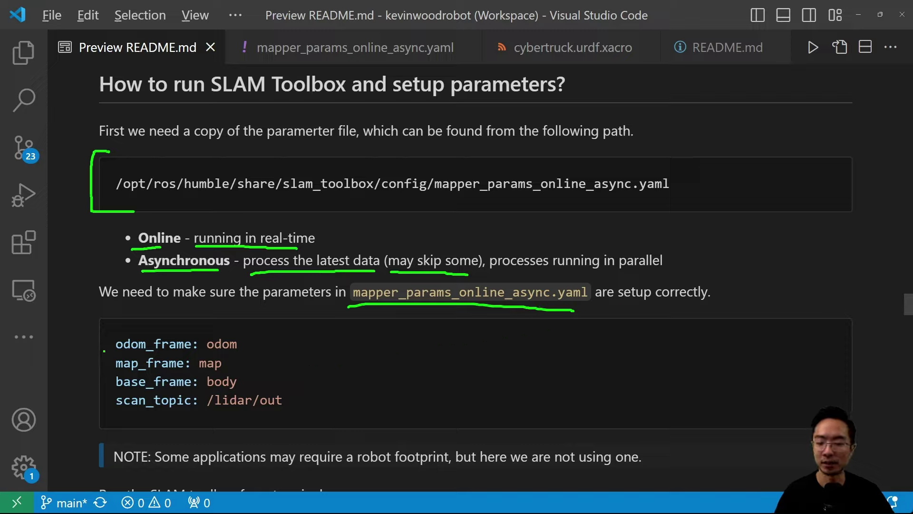
Step: Bracket the odom_frame block, underline frame, topic and footprint values, then clear and scroll on
mouse_move(118, 312)
left_mouse_down()
mouse_move(93, 312)
mouse_move(88, 401)
mouse_move(91, 430)
mouse_move(125, 429)
left_mouse_up()
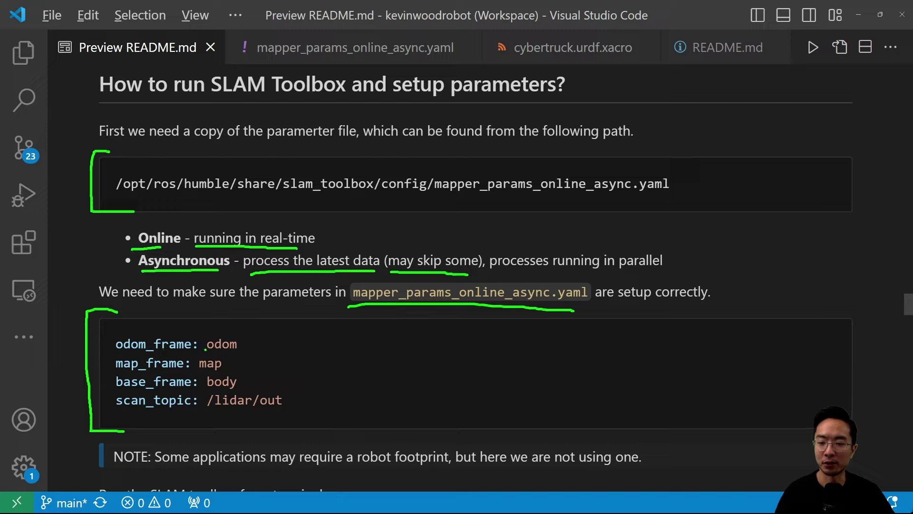
mouse_move(203, 353)
left_mouse_down()
mouse_move(244, 357)
mouse_move(218, 372)
mouse_move(217, 393)
mouse_move(291, 408)
left_mouse_up()
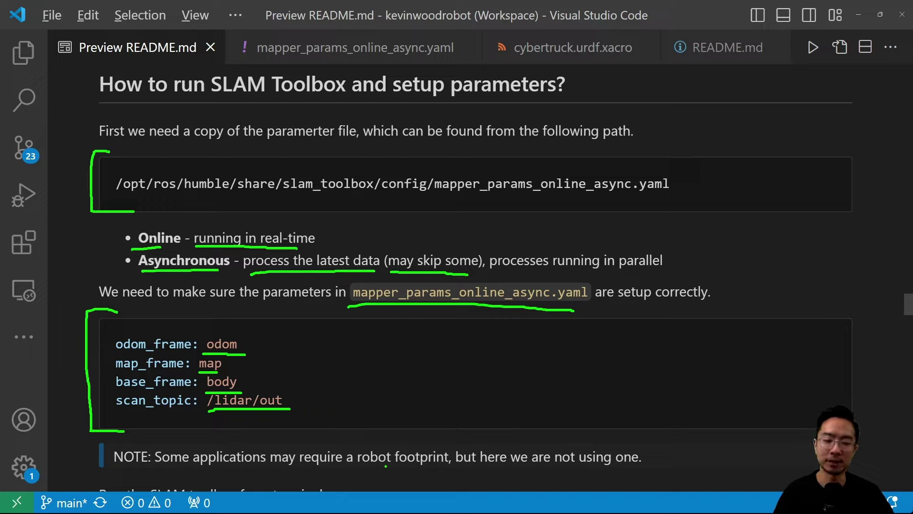
left_click_drag(352, 465, 449, 464)
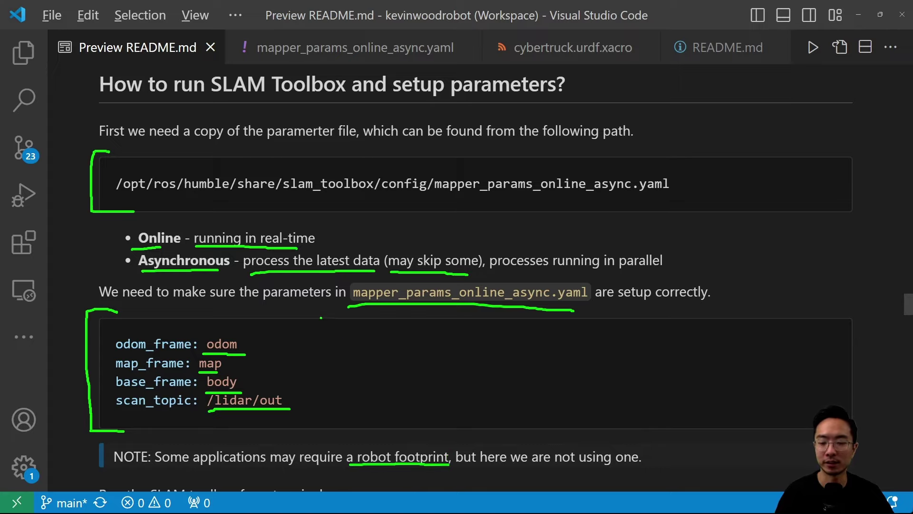
key("Escape")
scroll(321, 318, "down", 5)
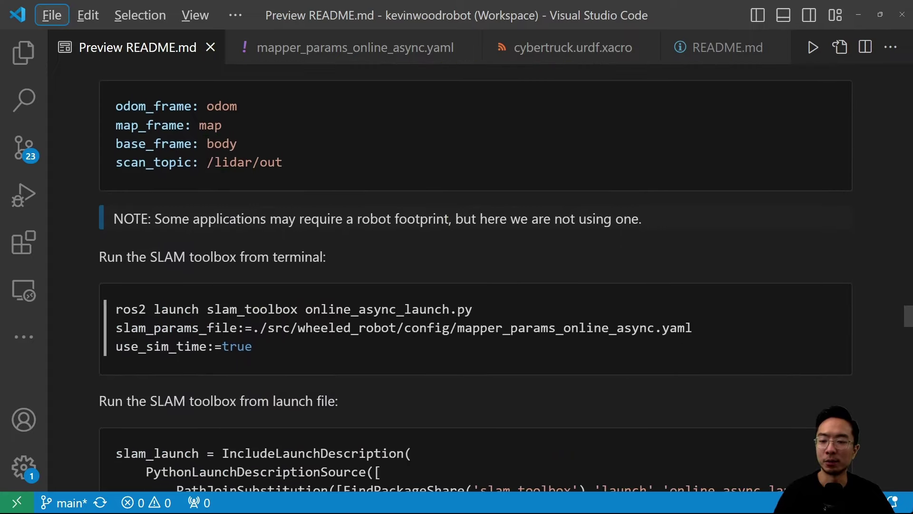
Step: Select the ros2 launch slam_toolbox command through its slam_params_file argument
scroll(321, 317, "down", 1)
scroll(321, 318, "down", 2)
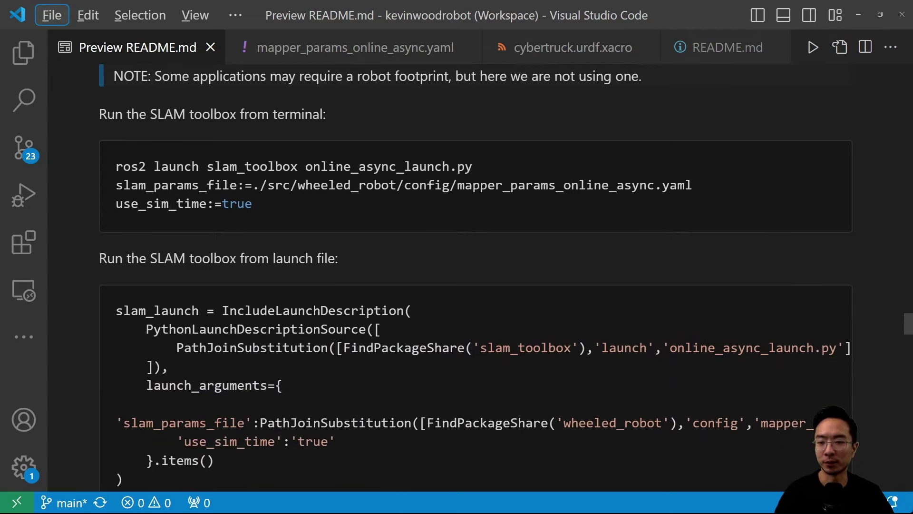
left_click_drag(265, 210, 123, 167)
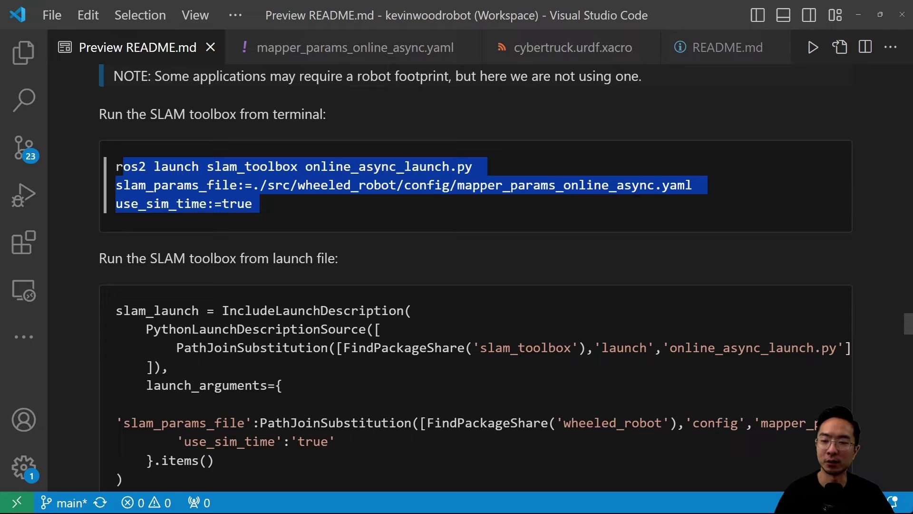
left_click(123, 166)
left_click_drag(116, 166, 237, 186)
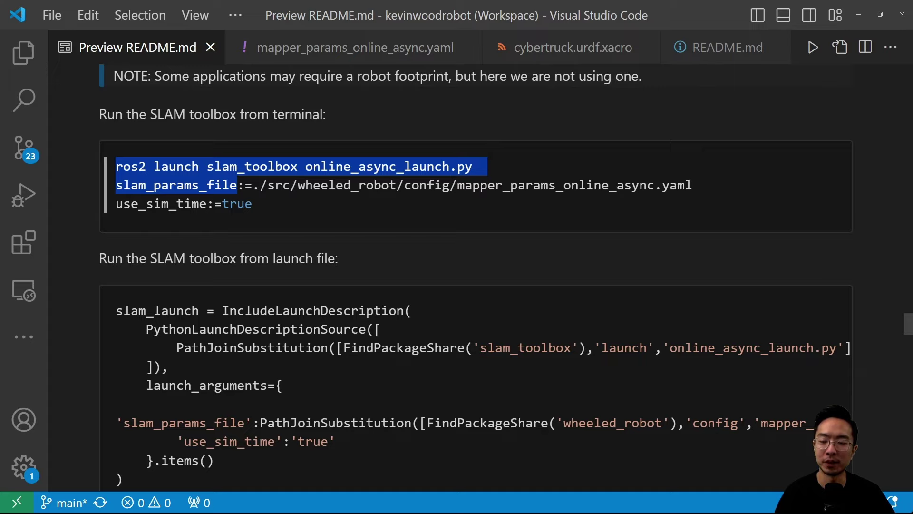
Step: Scroll down to the 'How to setup Rviz settings for SLAM toolbox?' section
scroll(457, 276, "down", 2)
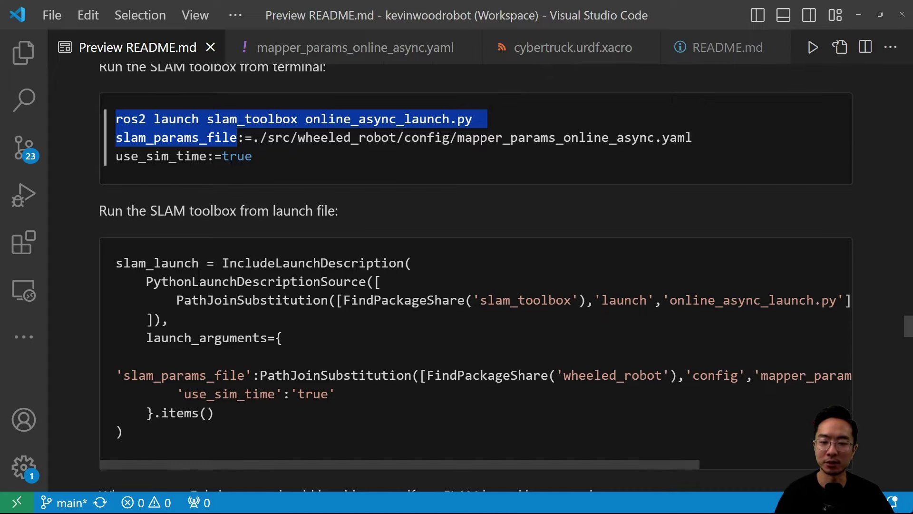
left_click(381, 178)
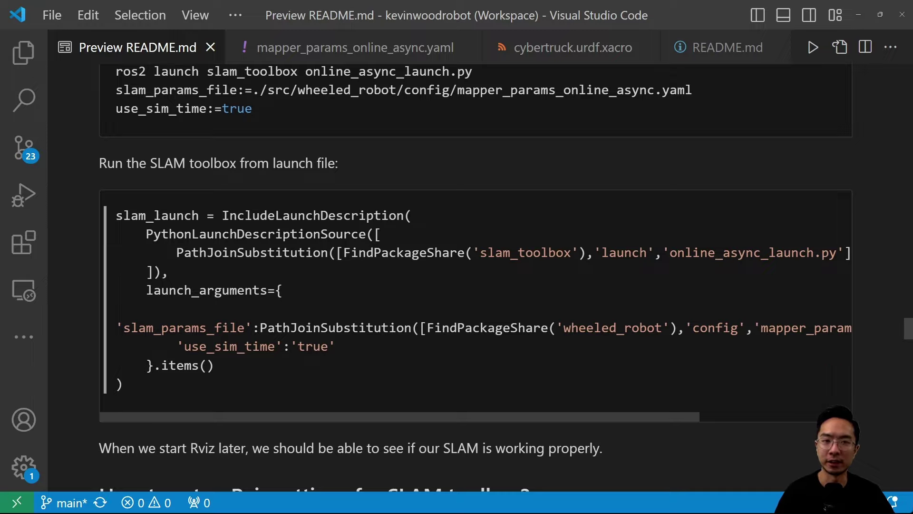
scroll(457, 279, "down", 1)
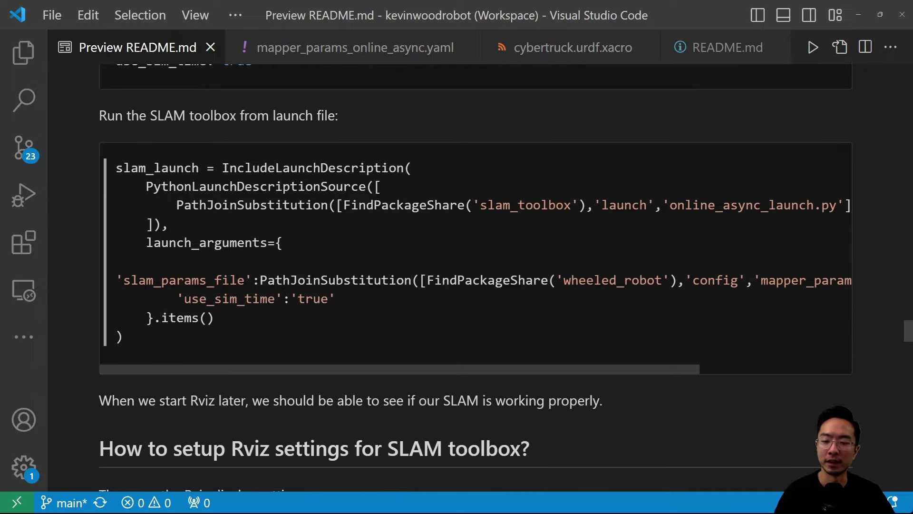
scroll(457, 278, "up", 1)
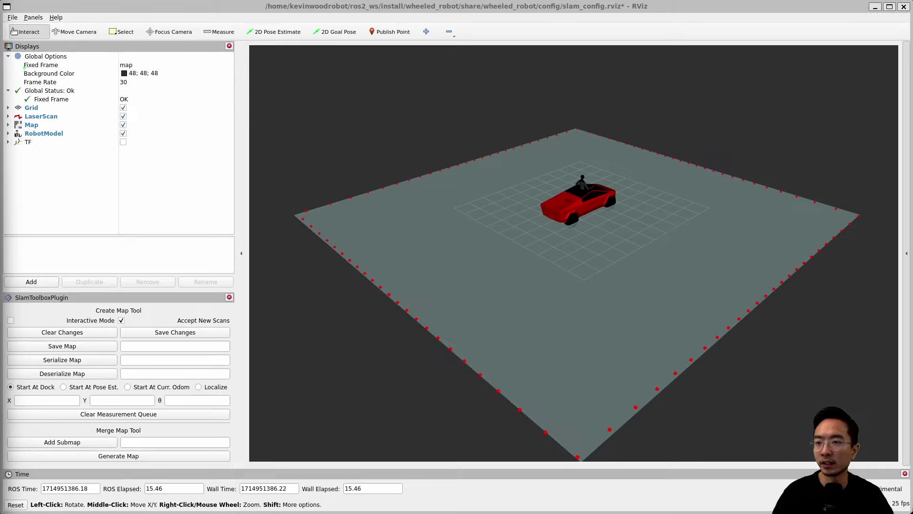
Step: Mark Global Options with Fixed Frame map and the LaserScan topic /lidar/out, clearing each annotation
left_click_drag(23, 60, 75, 59)
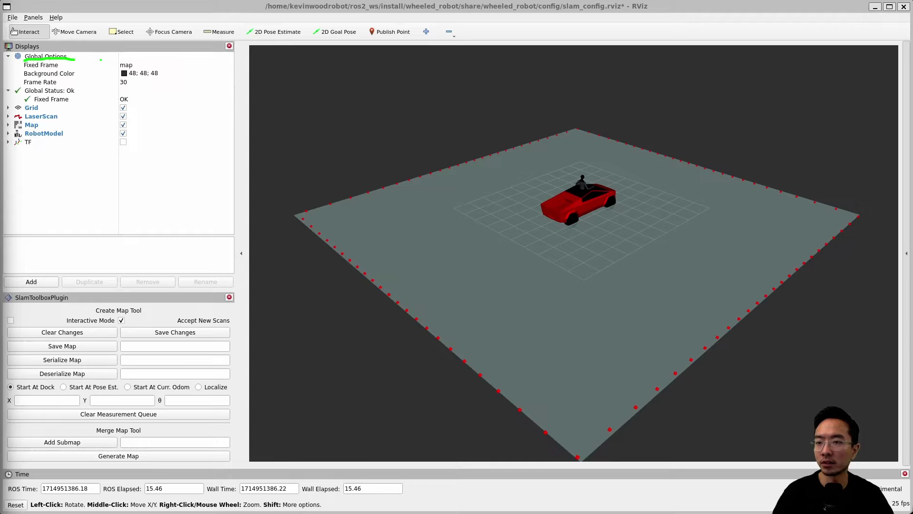
mouse_move(135, 57)
left_mouse_down()
mouse_move(108, 61)
mouse_move(124, 69)
mouse_move(142, 63)
mouse_move(137, 56)
left_mouse_up()
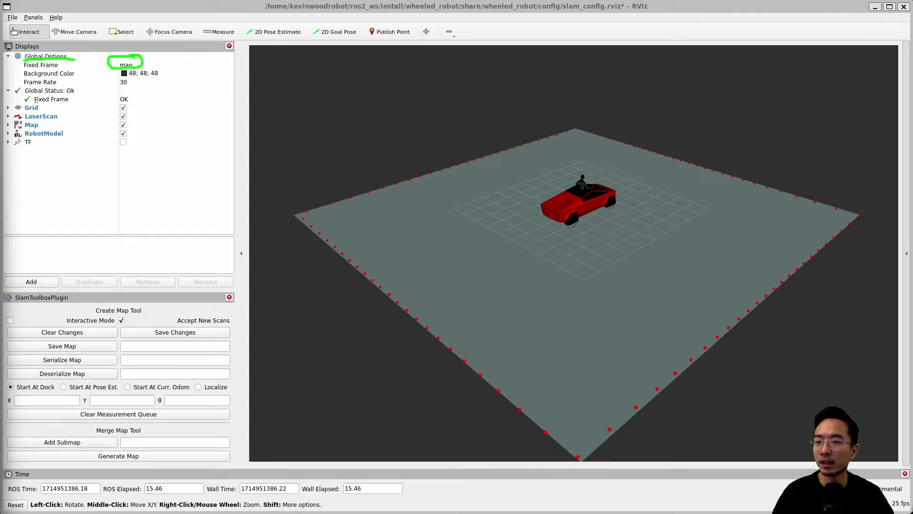
key("shift+F9")
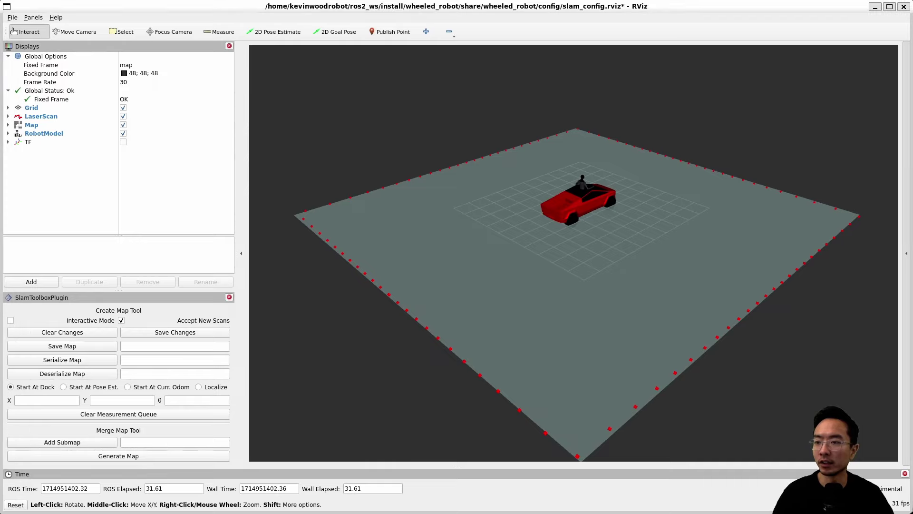
left_click(8, 116)
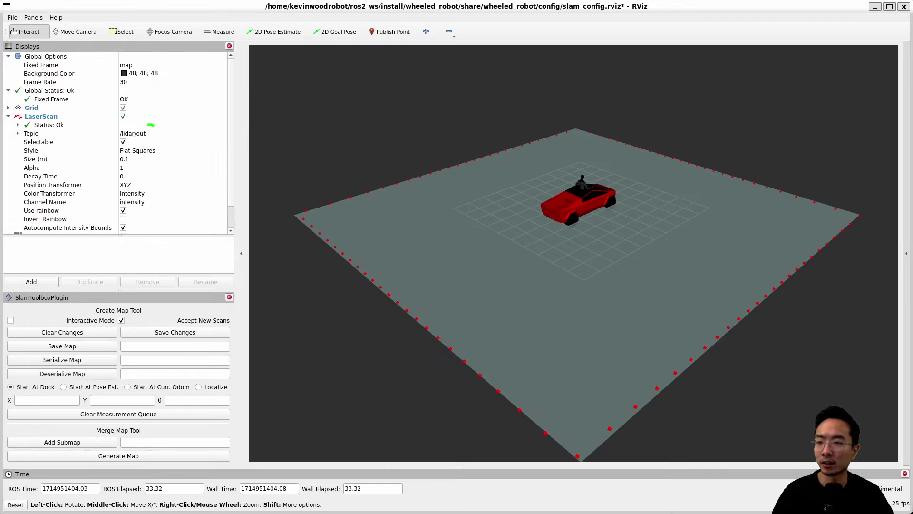
mouse_move(150, 125)
left_mouse_down()
mouse_move(112, 129)
mouse_move(112, 139)
mouse_move(148, 143)
mouse_move(155, 121)
left_mouse_up()
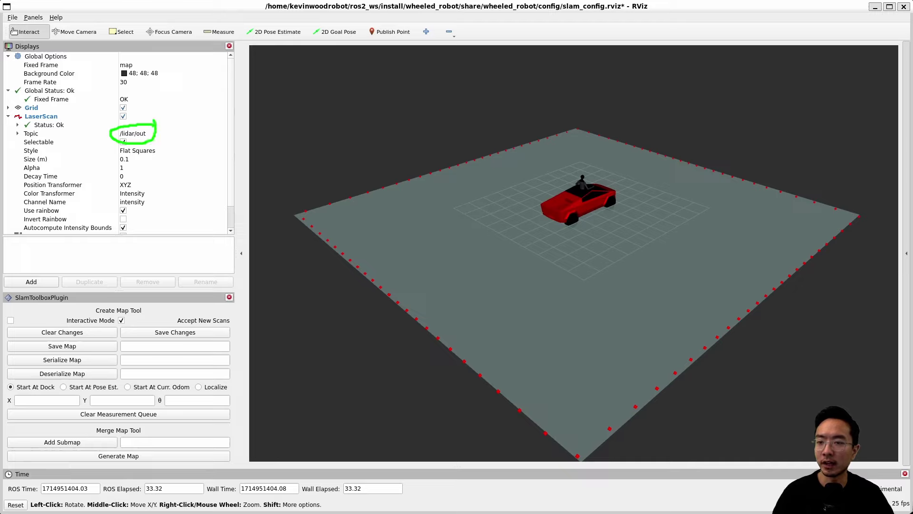
key("shift+F9")
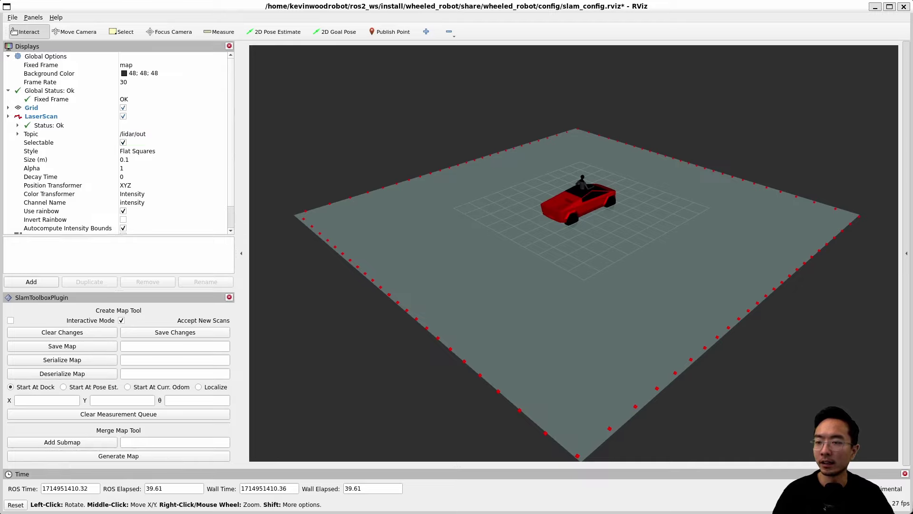
left_click(8, 117)
Step: Expand the Map, RobotModel and TF displays to show the /map topic and robot description
left_click(8, 124)
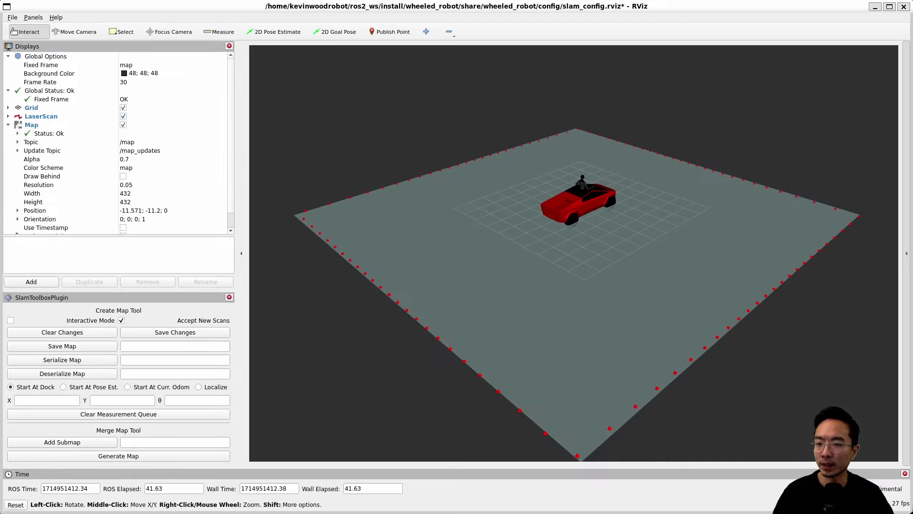
left_click(127, 142)
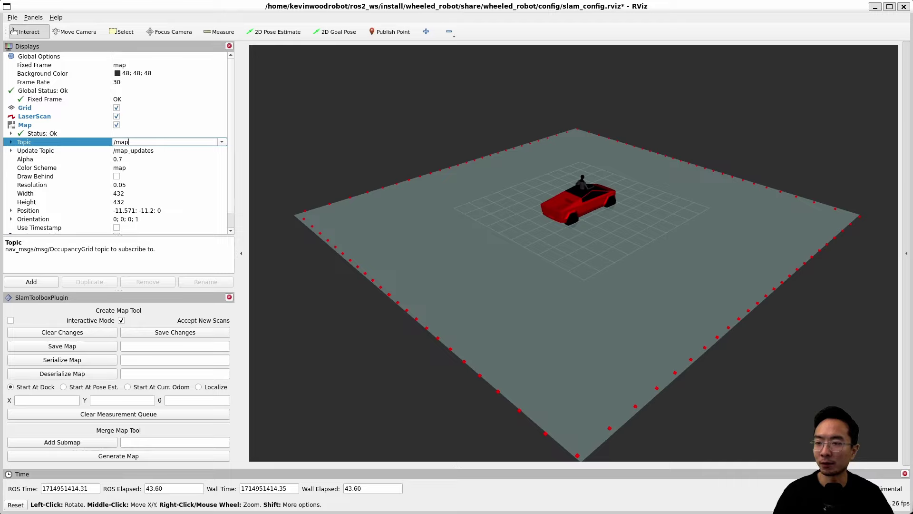
key("Return")
key("Left")
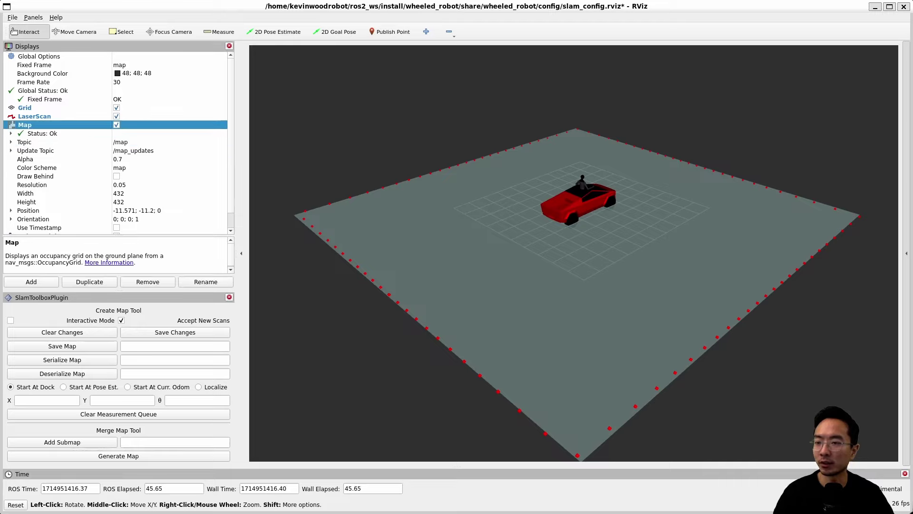
key("Left")
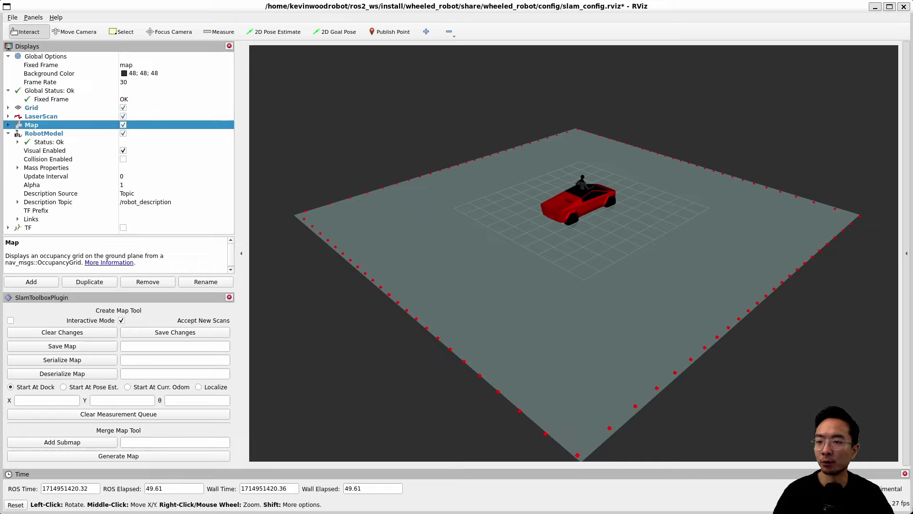
left_click(146, 203)
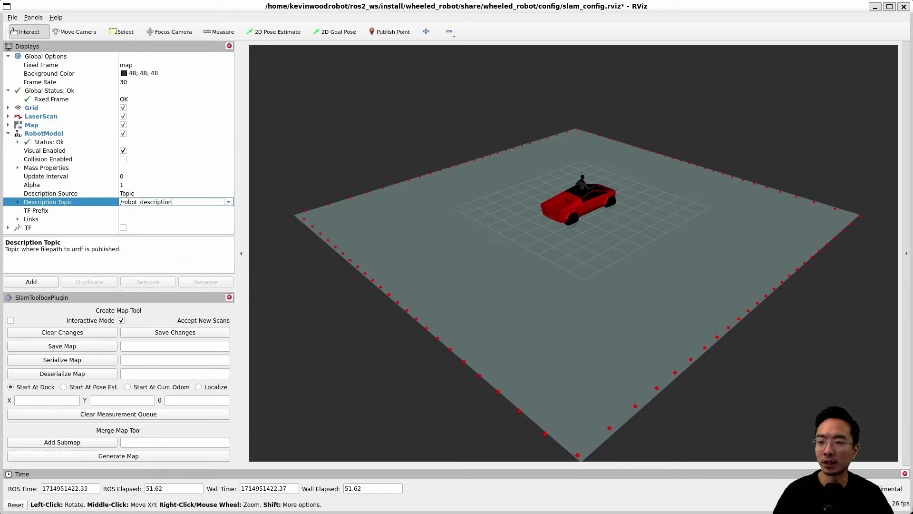
left_click(8, 134)
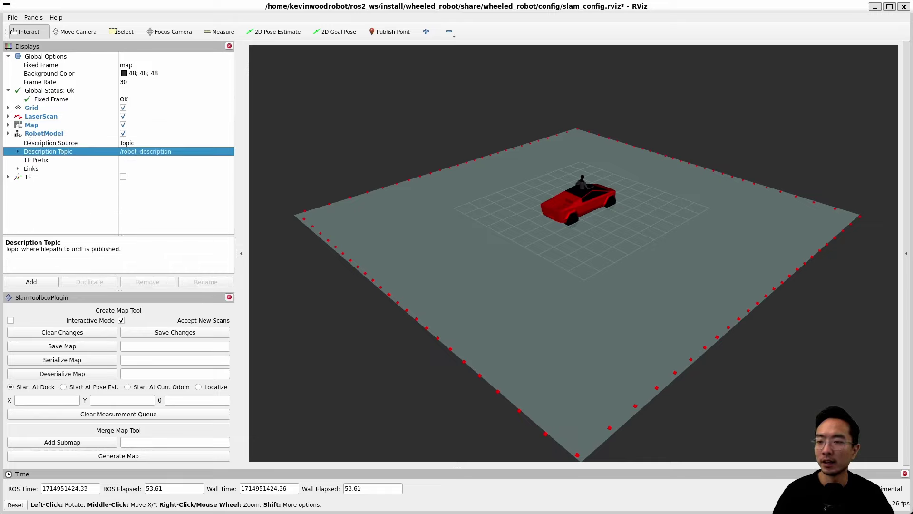
left_click(8, 142)
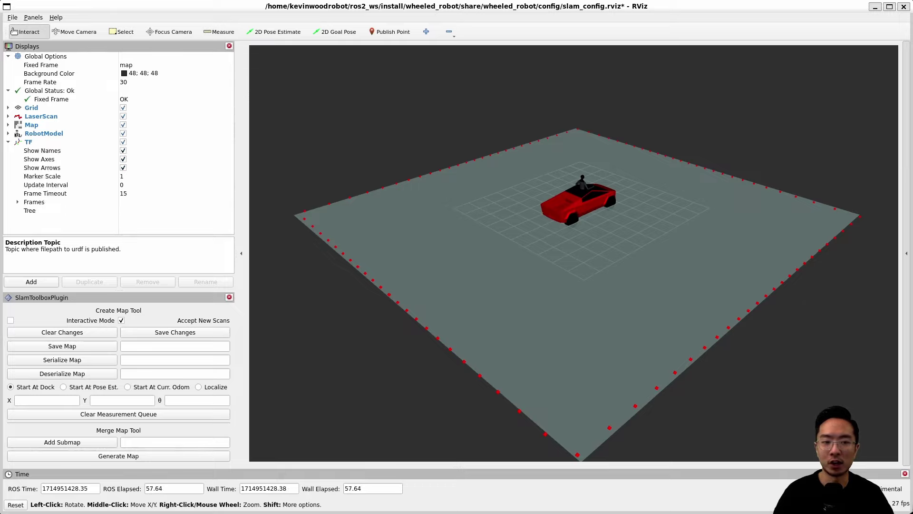
left_click(8, 142)
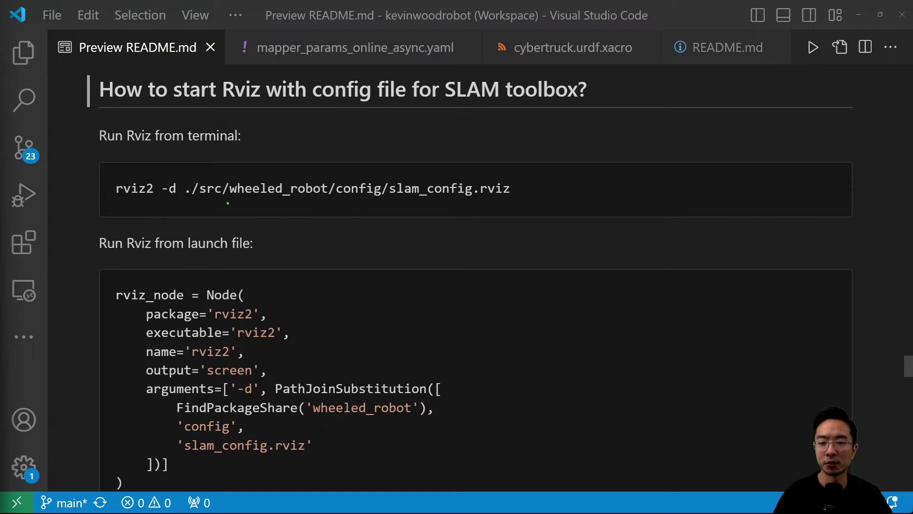
Step: Underline the slam_config.rviz path in rviz2 -d and bracket the rviz_node launch code block
left_click_drag(188, 203, 531, 201)
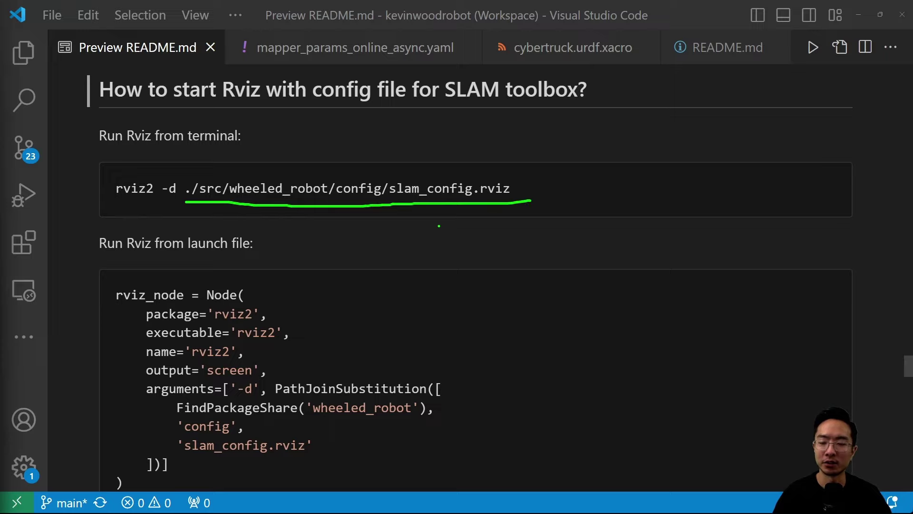
scroll(237, 271, "down", 2)
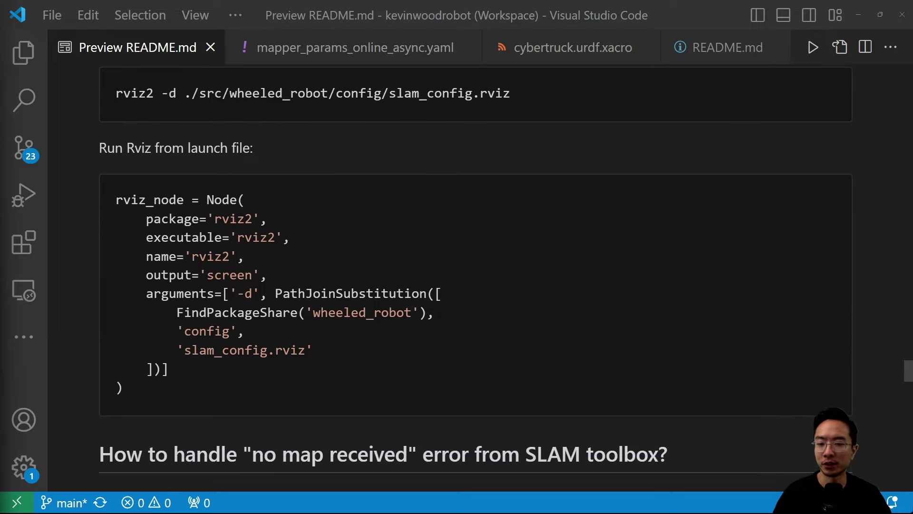
left_click_drag(115, 200, 125, 388)
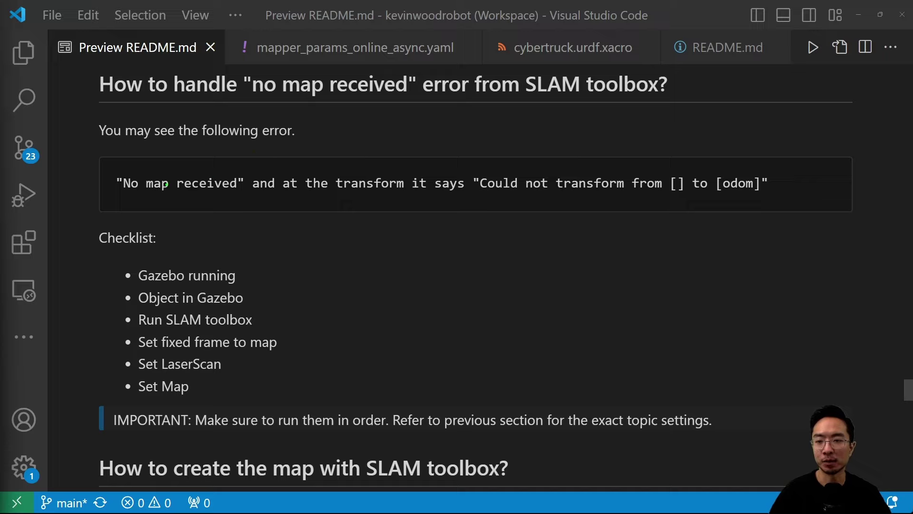
Step: Underline the error line and check Gazebo running, Object in Gazebo and Run SLAM toolbox
left_click_drag(118, 199, 664, 200)
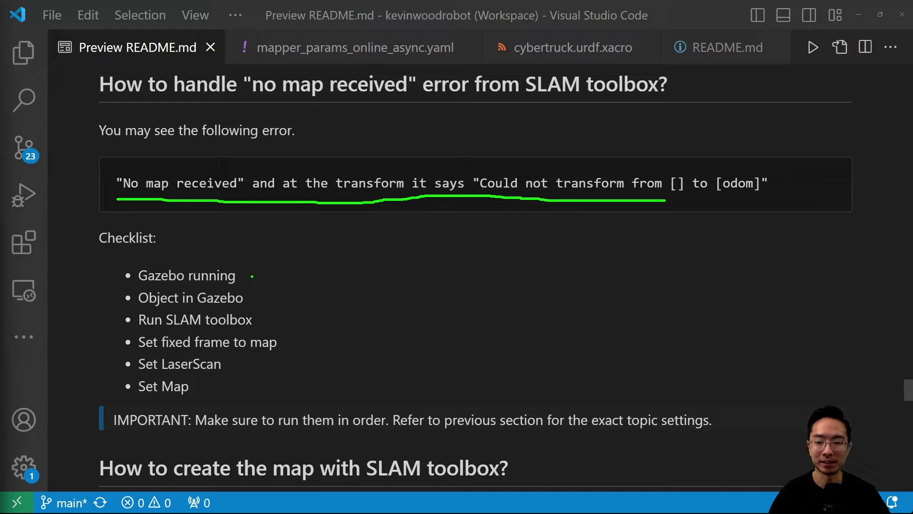
left_click_drag(248, 269, 273, 258)
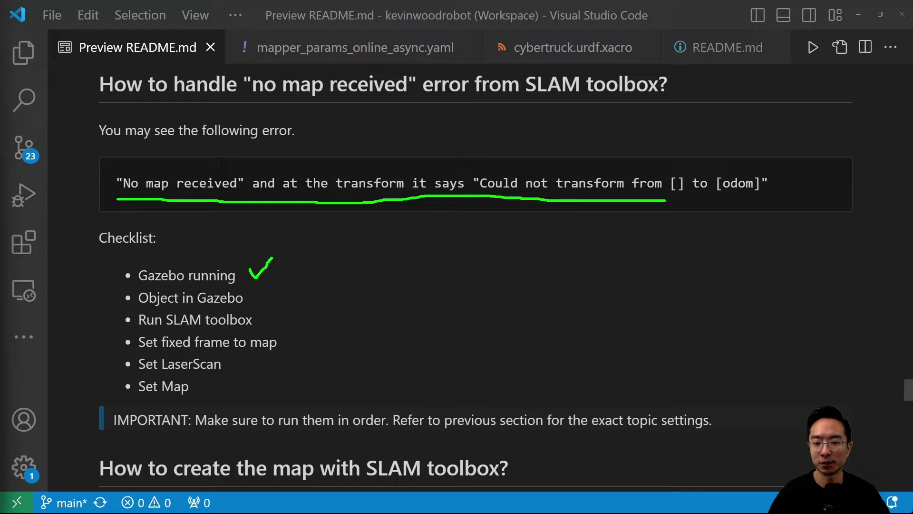
left_click_drag(257, 296, 293, 280)
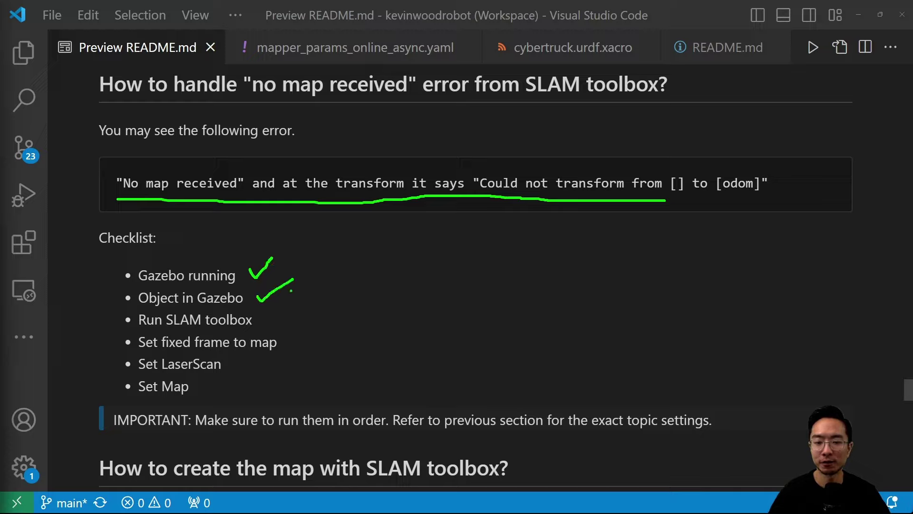
mouse_move(264, 316)
left_mouse_down()
mouse_move(268, 326)
mouse_move(306, 303)
left_mouse_up()
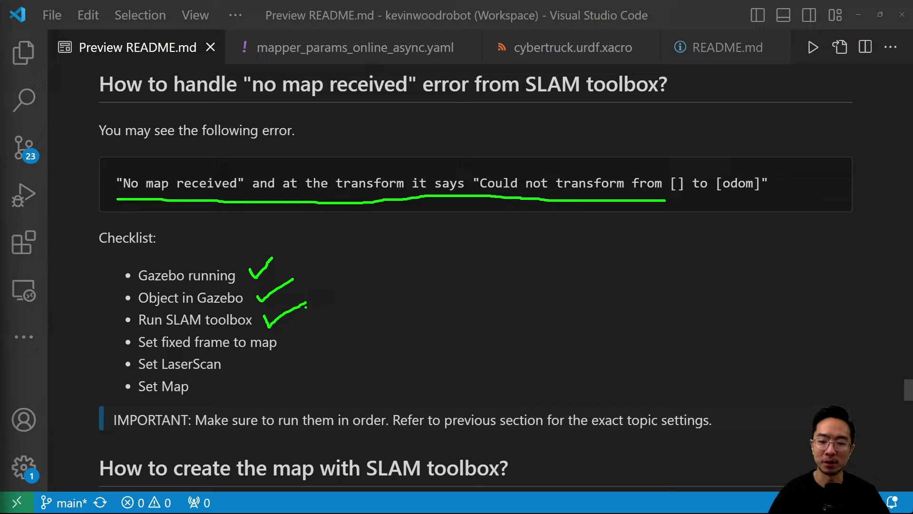
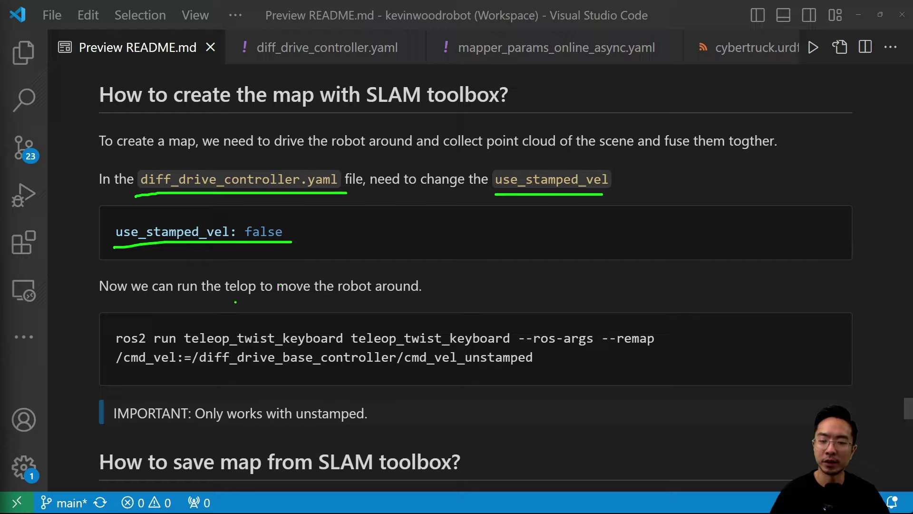
Step: Review the README map-creation steps: use_stamped_vel: false and the teleop remap to cmd_vel_unstamped
mouse_move(118, 306)
left_mouse_down()
mouse_move(84, 359)
mouse_move(86, 390)
mouse_move(106, 391)
left_mouse_up()
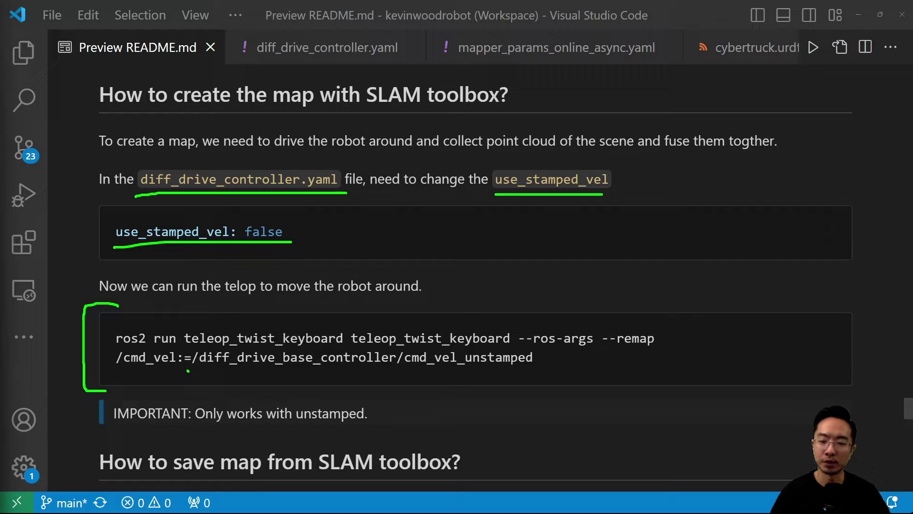
left_click_drag(188, 371, 528, 377)
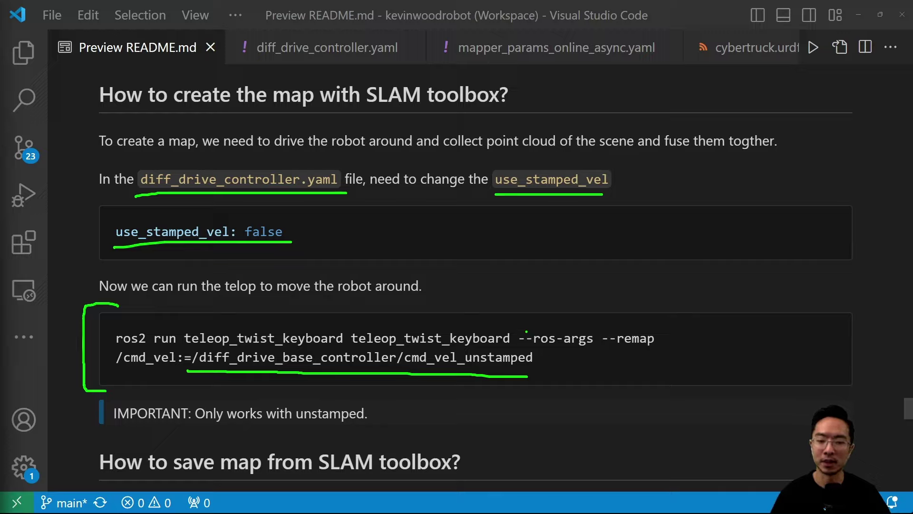
key("Escape")
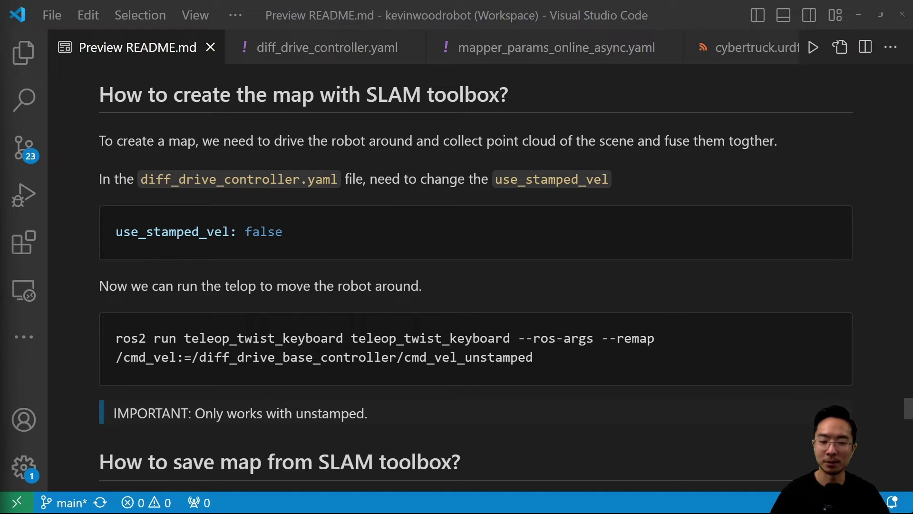
Step: Rerun gazebo.launch.py and the teleop_twist_keyboard command from terminal history
key("ctrl+grave")
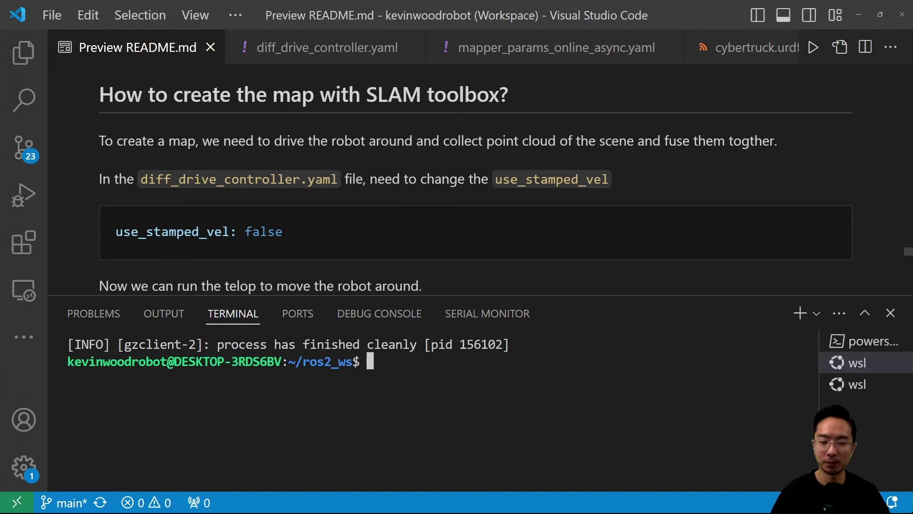
key("Up")
key("Return")
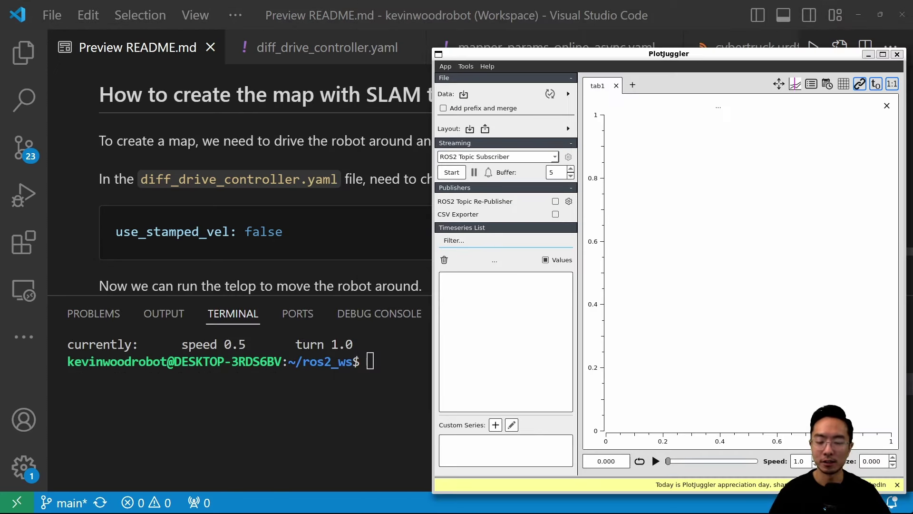
key("alt+Tab")
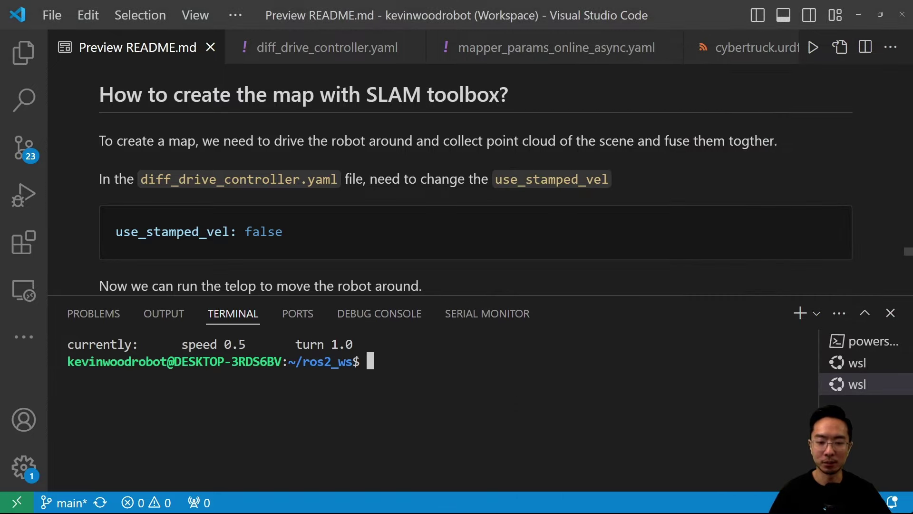
key("Up")
key("Return")
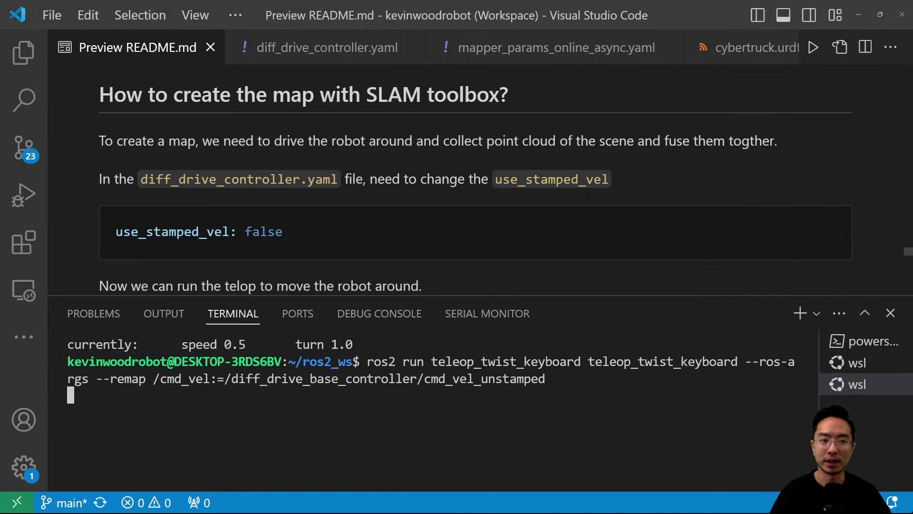
Step: Snap Gazebo to the left half of the screen and RViz to the right half
left_click_drag(690, 15, 0, 114)
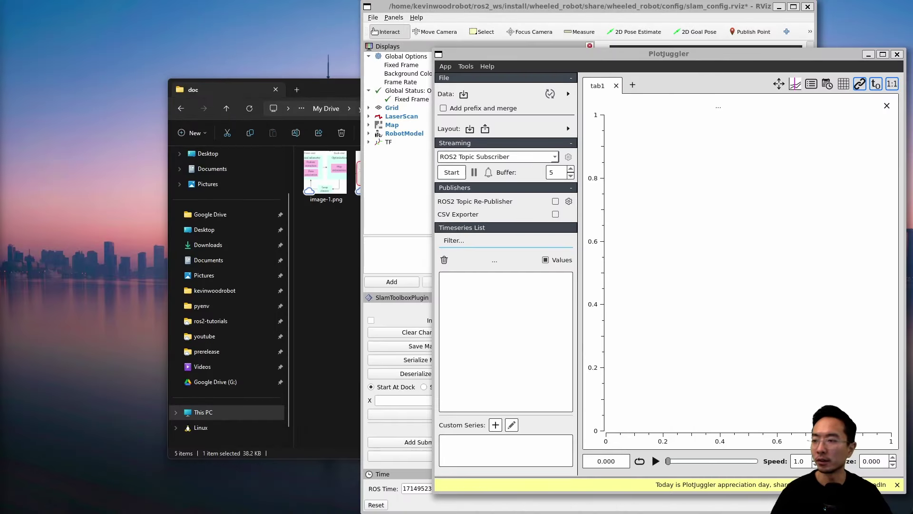
left_click_drag(0, 28, 460, 51)
key("super+Left")
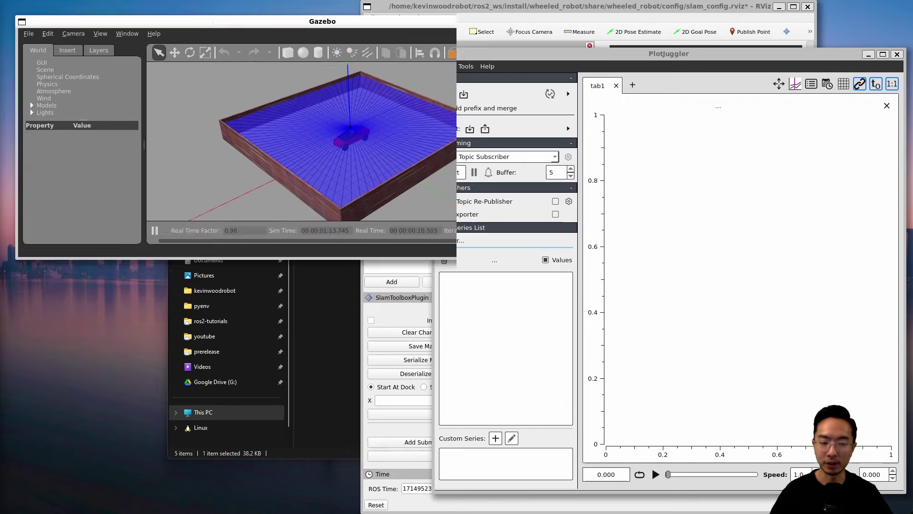
key("super+Left")
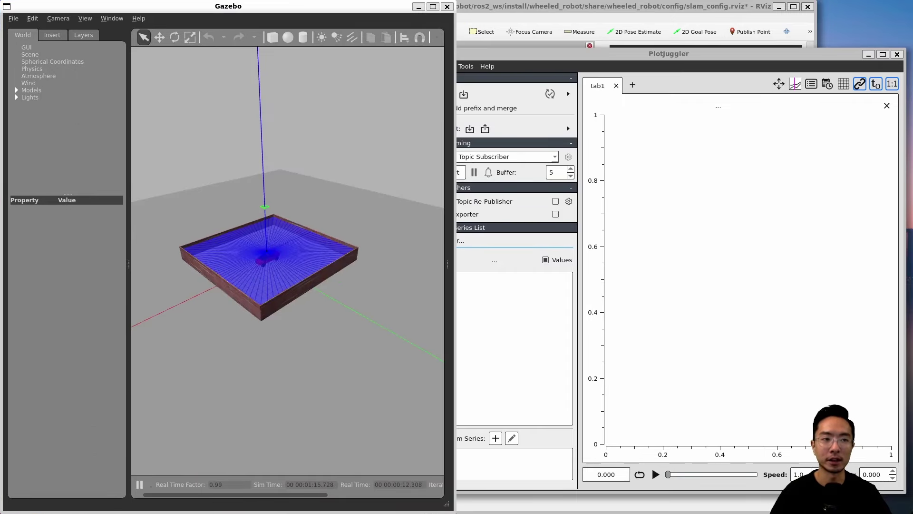
left_click(619, 7)
key("super+Right")
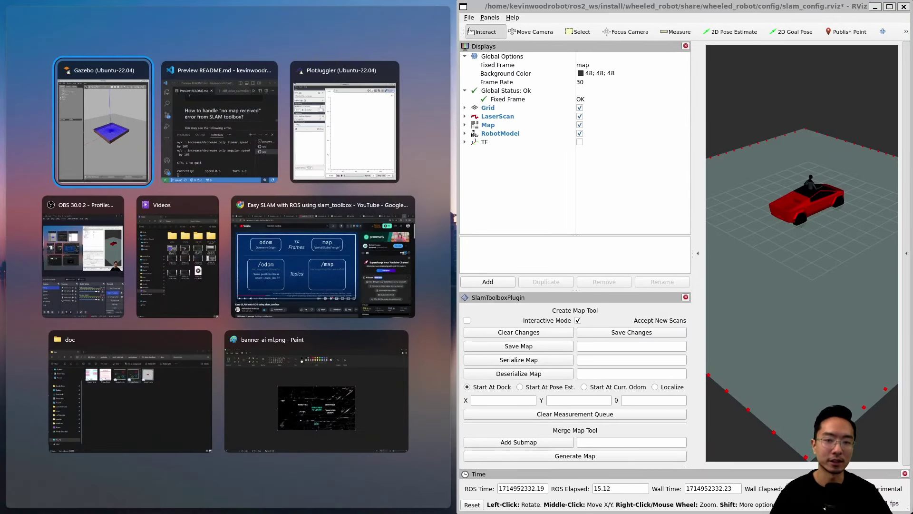
key("Return")
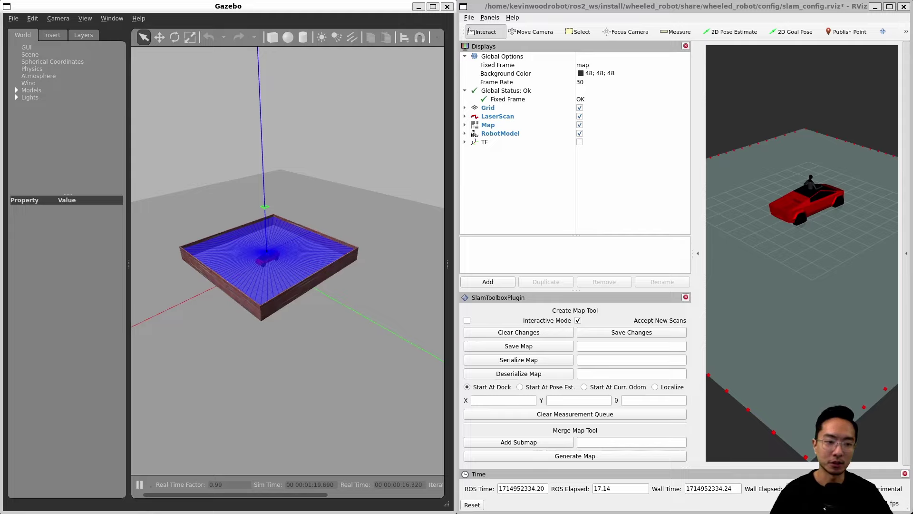
key("alt+Tab")
Step: Widen the RViz and Gazebo 3D views by hiding their side panels
left_click(697, 253)
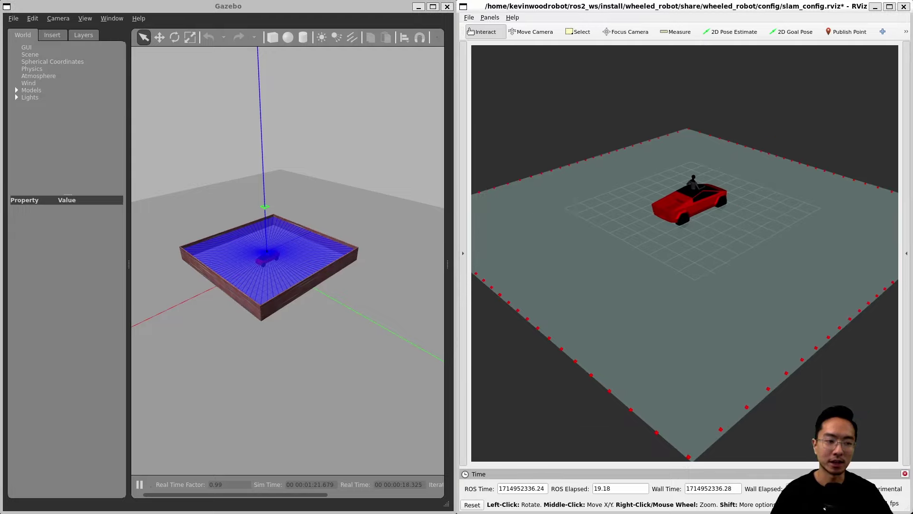
mouse_move(314, 267)
left_mouse_down()
mouse_move(161, 281)
mouse_move(314, 278)
left_mouse_up()
left_click_drag(129, 265, 10, 264)
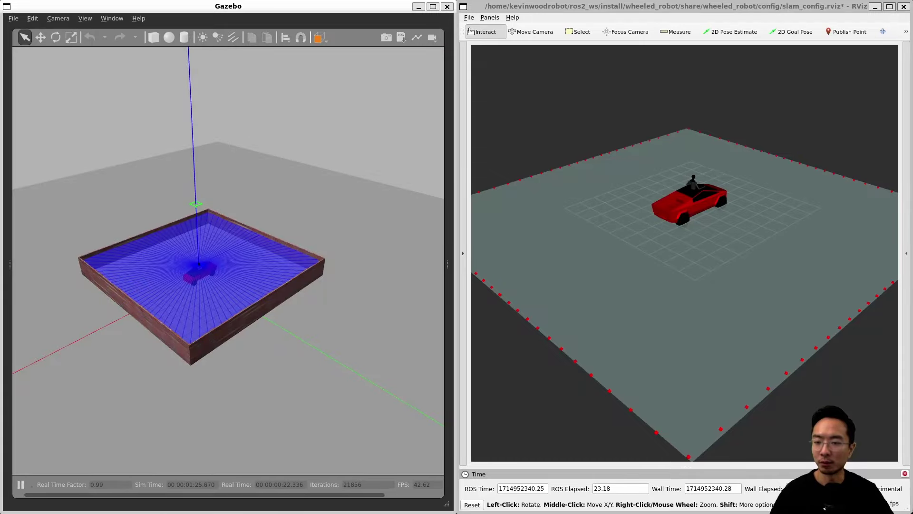
scroll(200, 276, "up", 8)
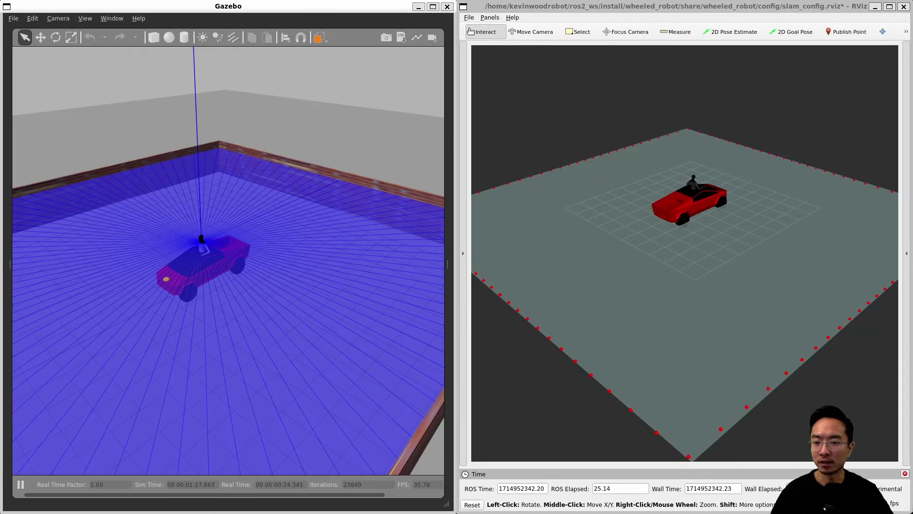
scroll(200, 277, "down", 1)
Step: Watch the walled arena map fill in while driving, with Gazebo viewed top-down
left_click_drag(742, 286, 451, 282)
scroll(685, 253, "down", 3)
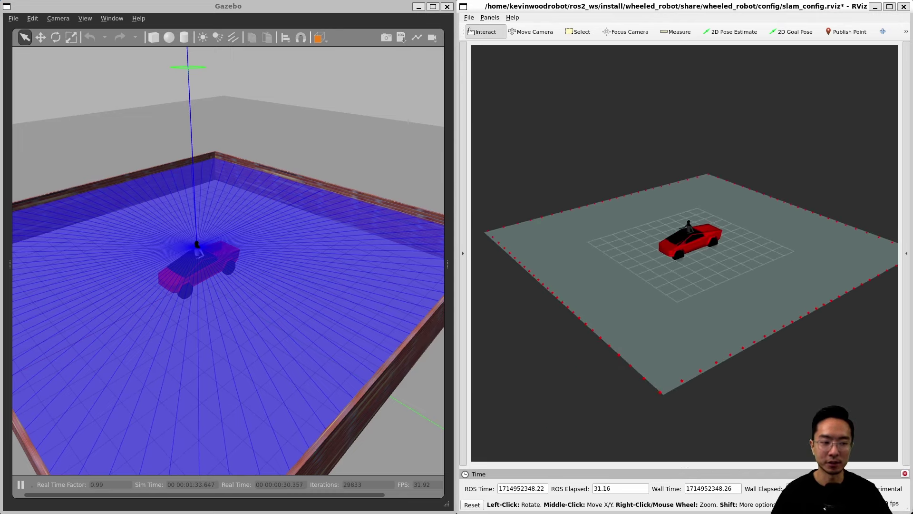
scroll(228, 260, "down", 3)
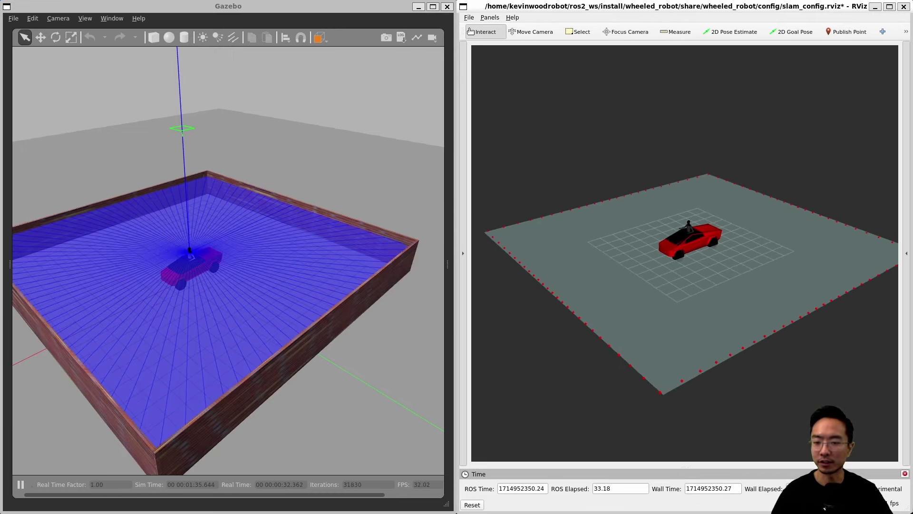
left_click_drag(190, 266, 230, 253)
scroll(230, 253, "down", 2)
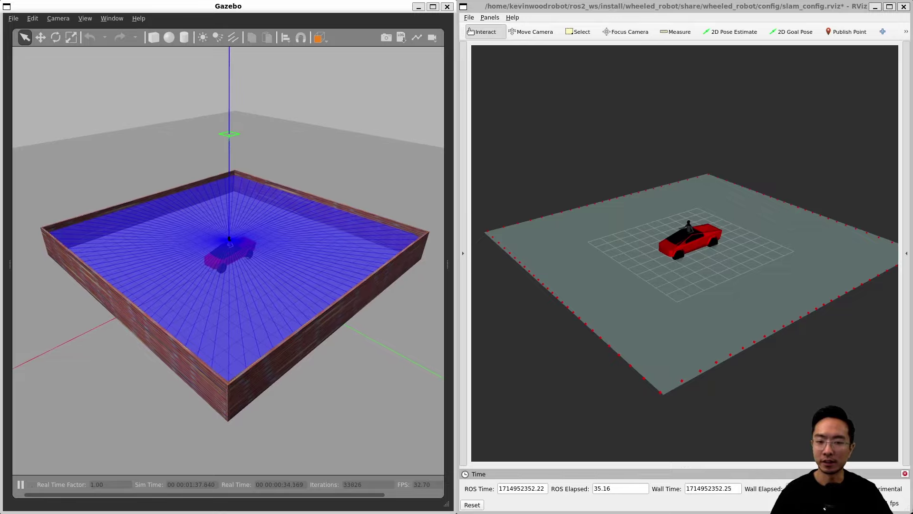
middle_click_drag(230, 253, 227, 252)
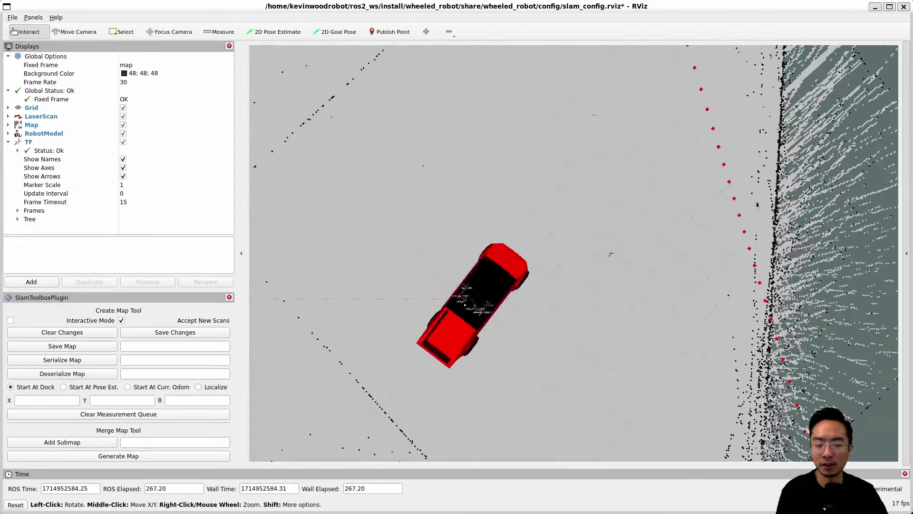
scroll(574, 253, "down", 10)
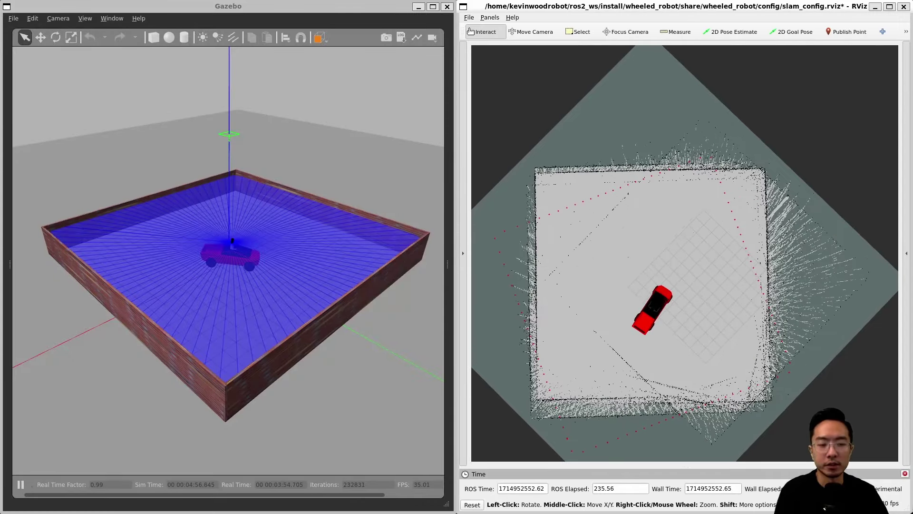
middle_click_drag(656, 307, 651, 273)
scroll(685, 253, "up", 2)
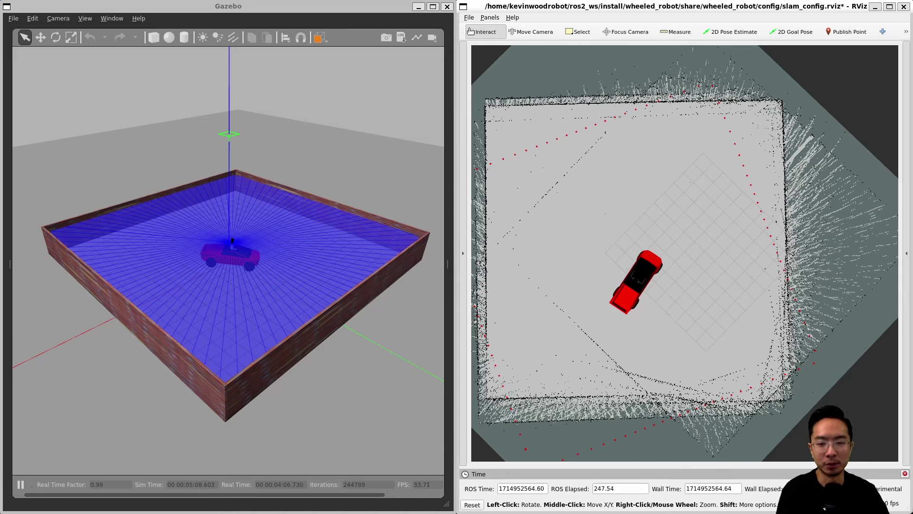
middle_click_drag(187, 270, 326, 371)
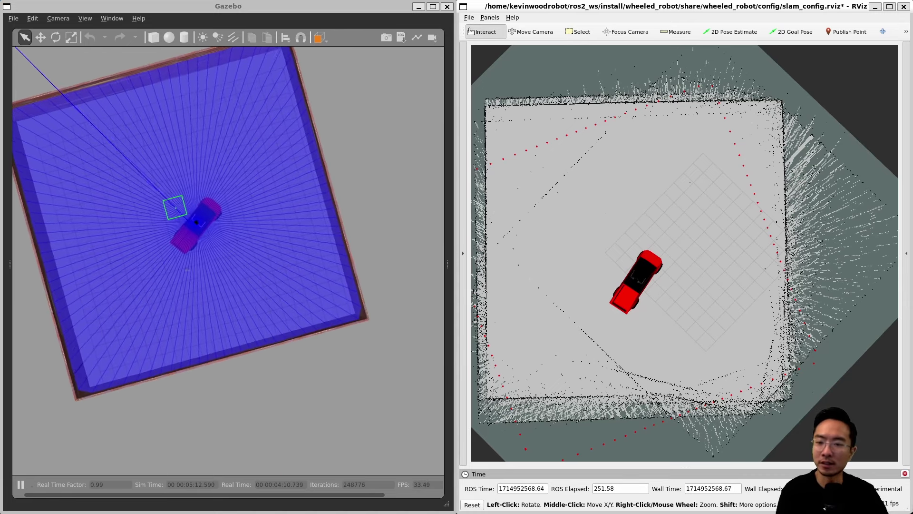
middle_click_drag(187, 270, 189, 270)
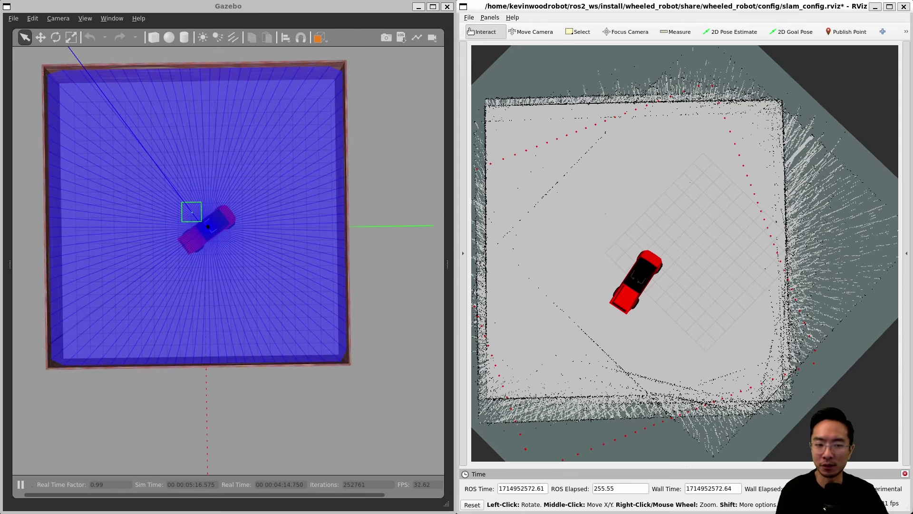
Step: Maximize RViz, restore the Displays panel, and enable the TF display around the car
left_click(889, 7)
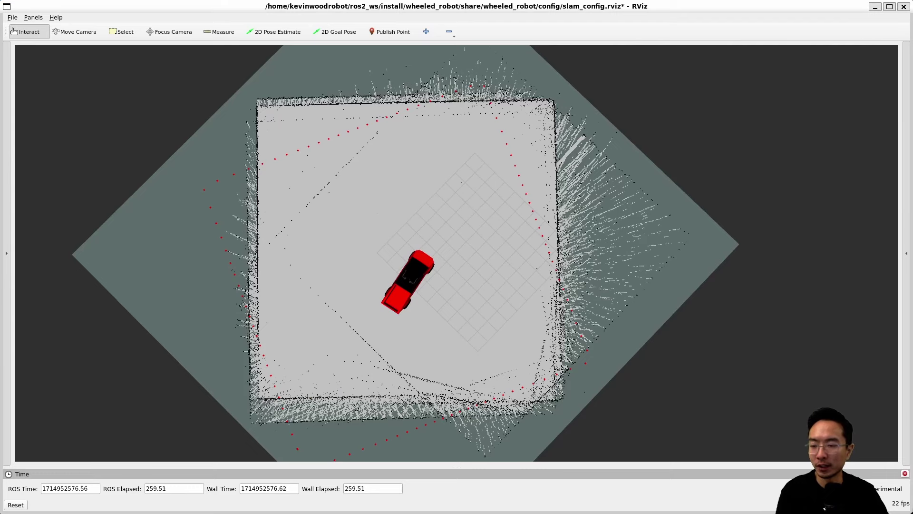
left_click(7, 253)
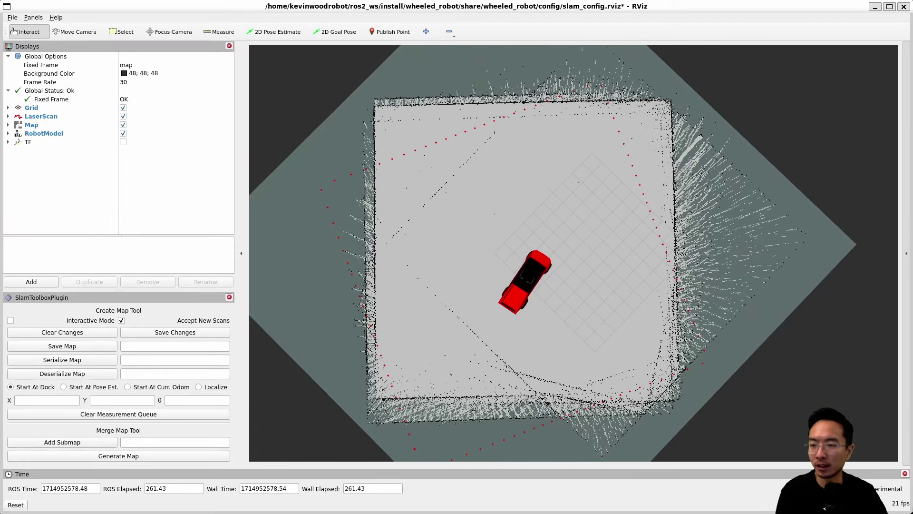
left_click(8, 142)
left_click(123, 142)
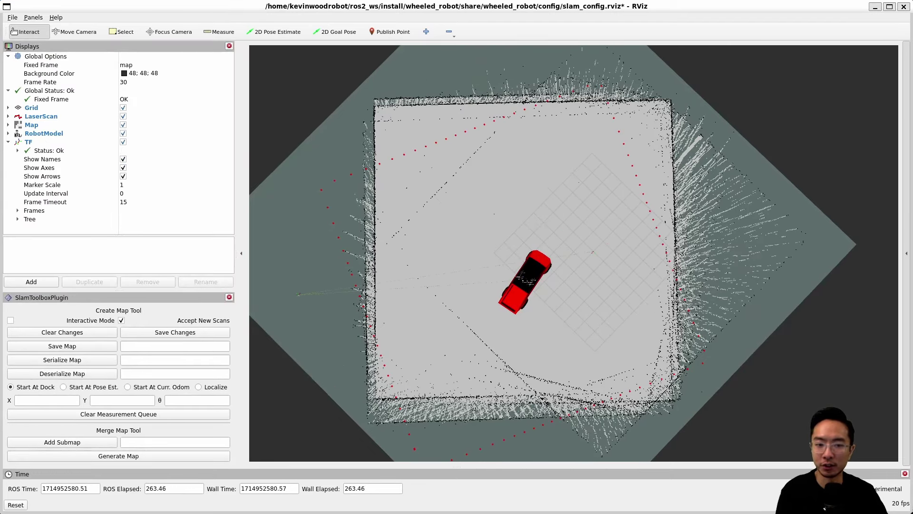
scroll(574, 253, "up", 5)
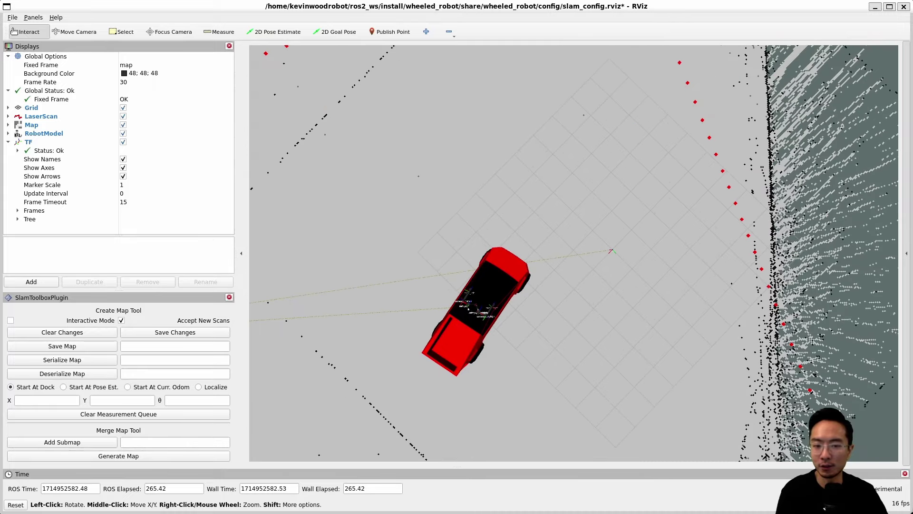
left_click_drag(574, 253, 571, 232)
Step: Rotate and pan along the mapped walls to bring the odom frame into view
middle_click_drag(571, 232, 861, 179)
scroll(574, 253, "up", 8)
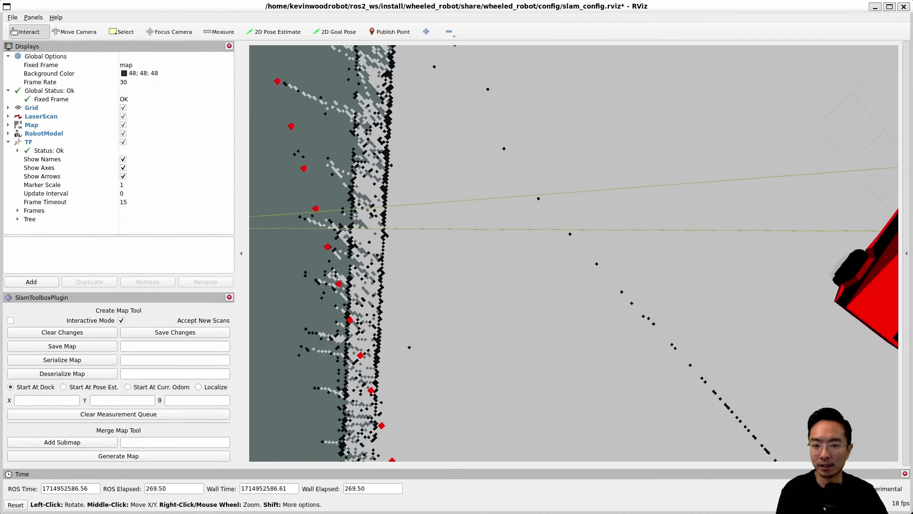
middle_click_drag(573, 253, 676, 242)
middle_click_drag(380, 247, 829, 251)
scroll(574, 253, "up", 3)
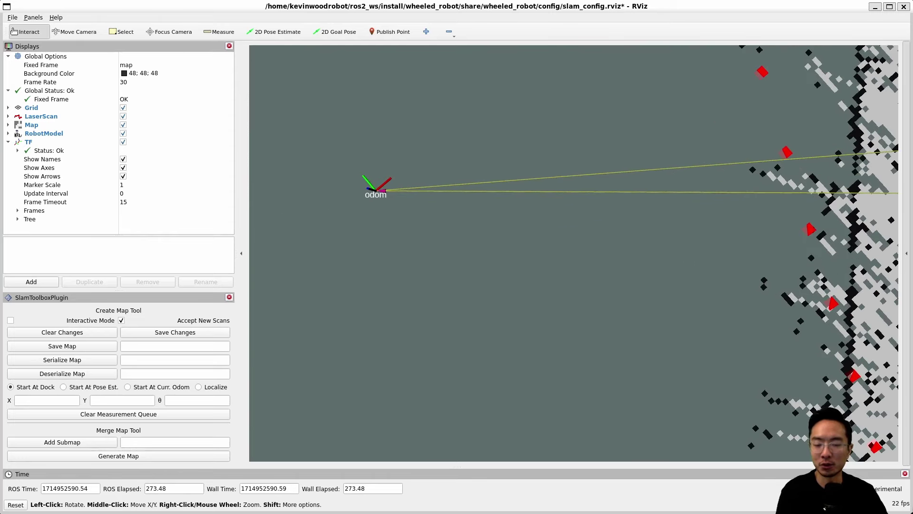
scroll(574, 253, "down", 8)
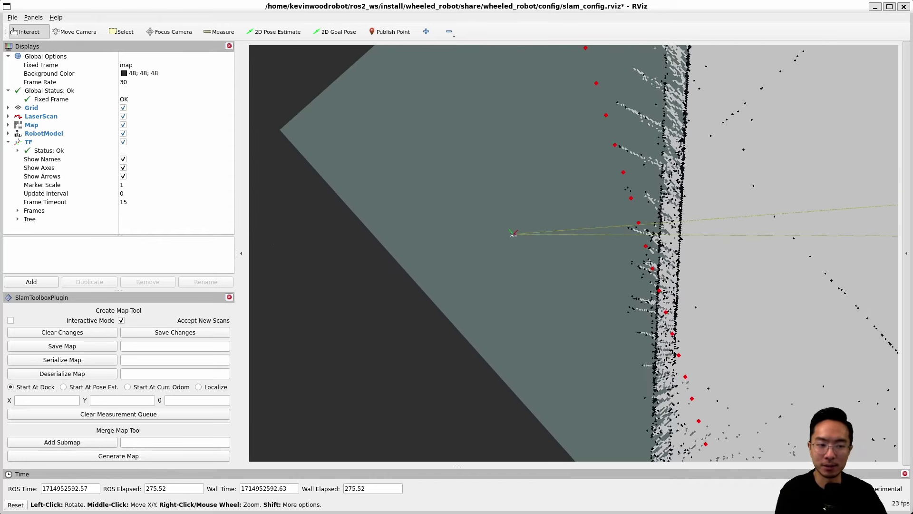
scroll(574, 253, "down", 5)
Step: Centre the robot and room in a top-down view of the finished map
middle_click_drag(771, 247, 508, 266)
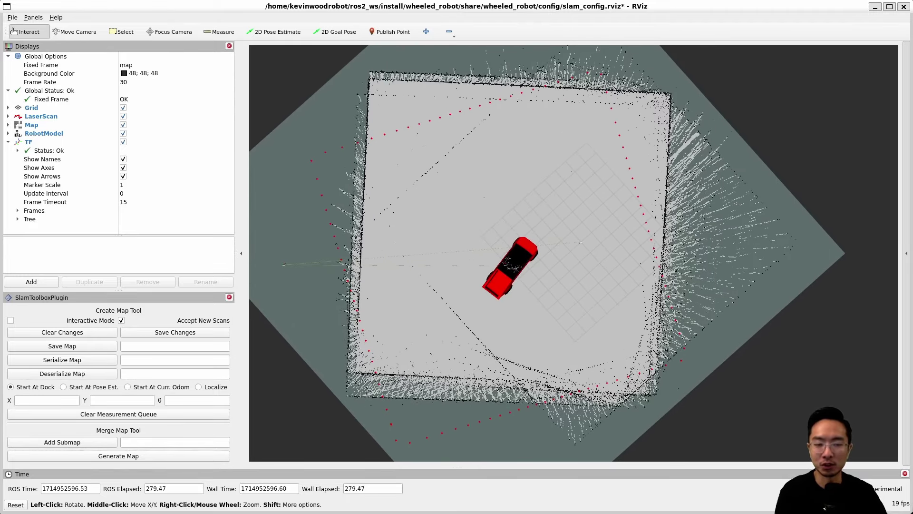
scroll(574, 253, "up", 10)
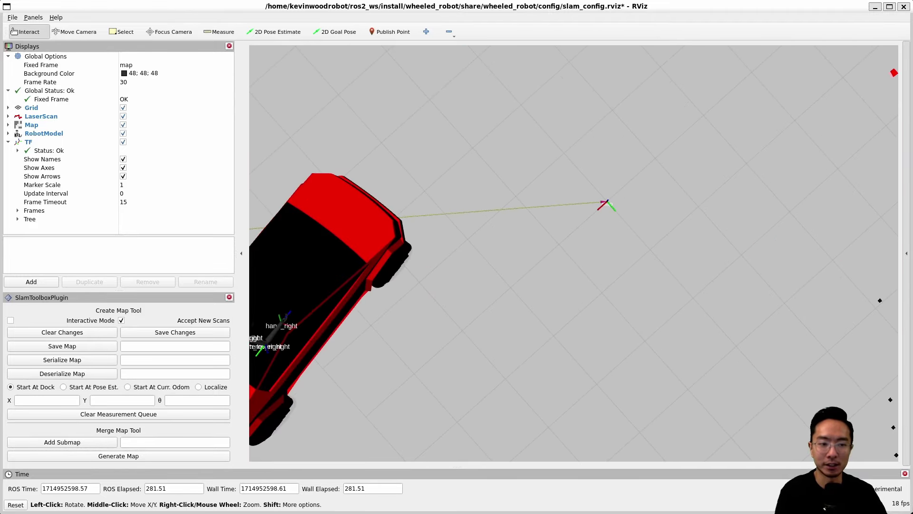
scroll(574, 253, "up", 3)
scroll(573, 253, "down", 10)
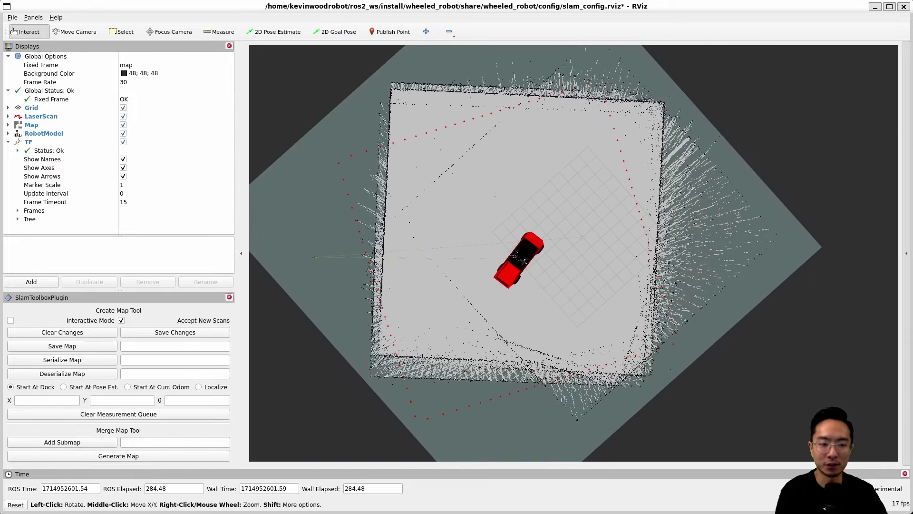
middle_click_drag(573, 253, 589, 272)
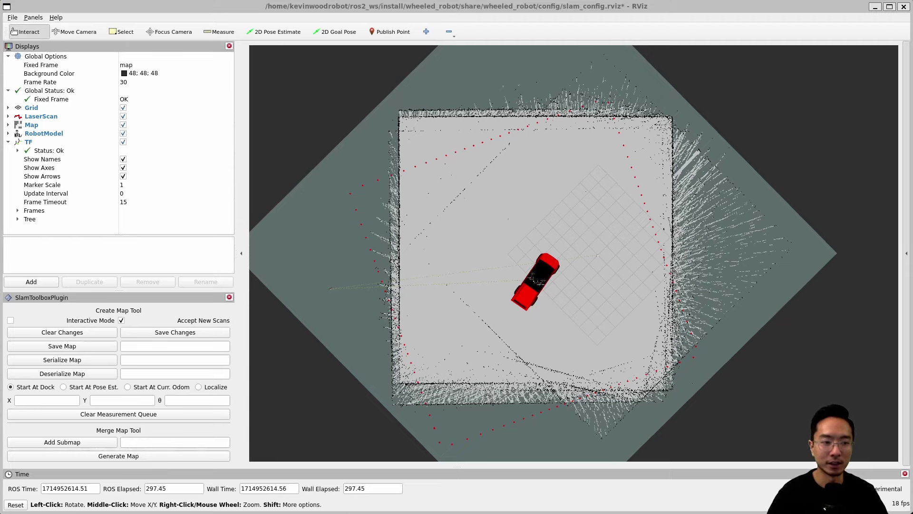
left_click(574, 253)
left_click_drag(573, 253, 594, 253)
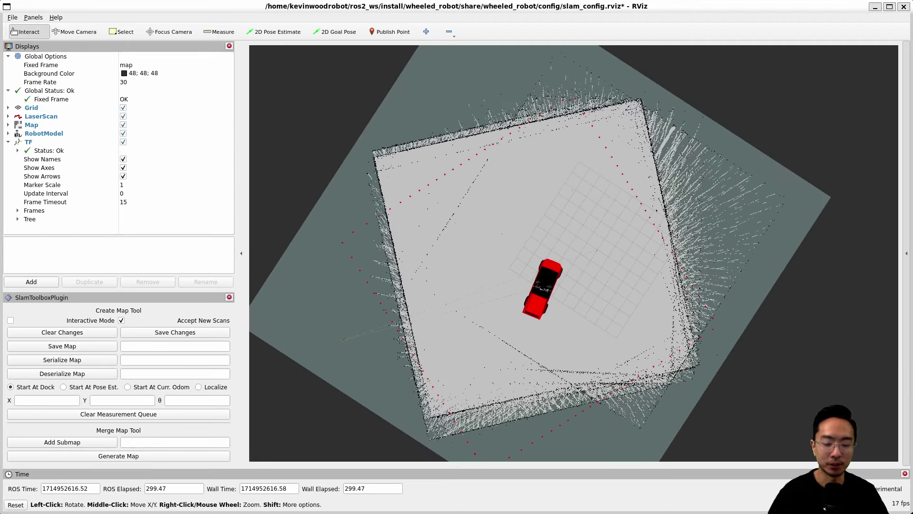
scroll(594, 253, "down", 2)
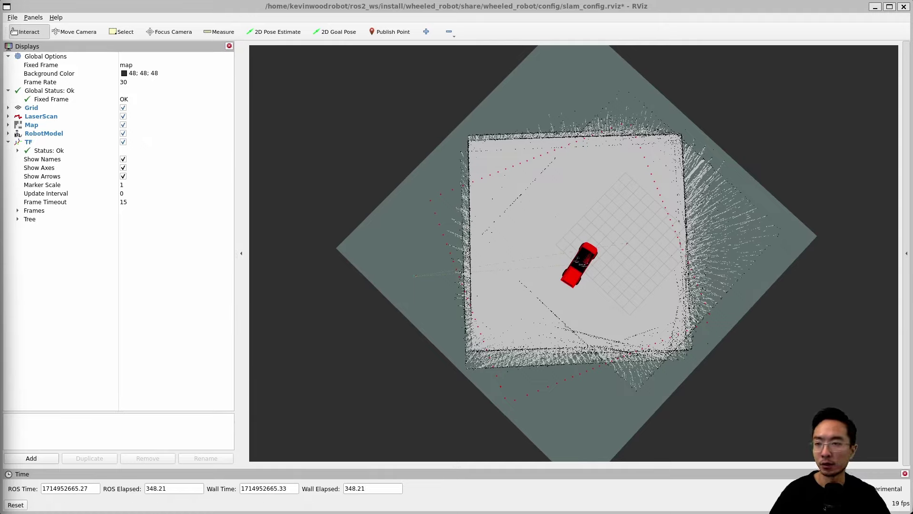
Step: Add a SlamToolboxPlugin panel to RViz
left_click(33, 17)
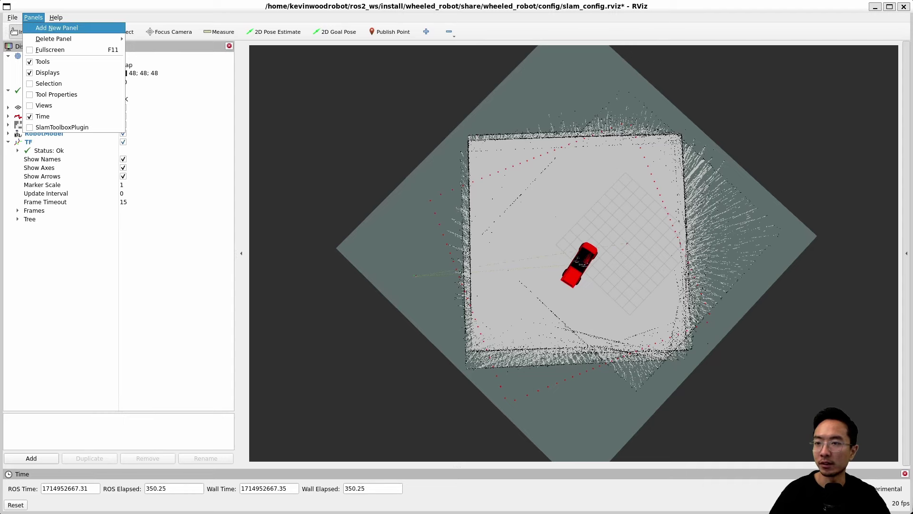
left_click(57, 27)
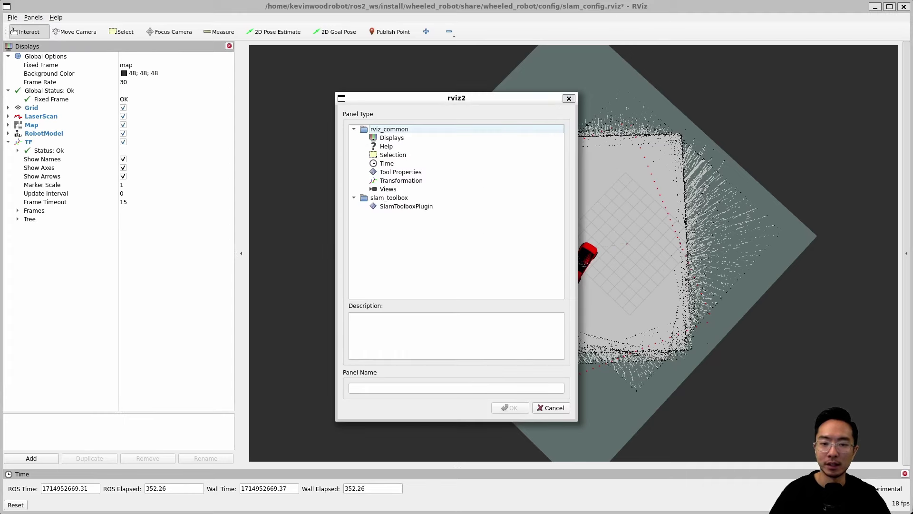
left_click(406, 207)
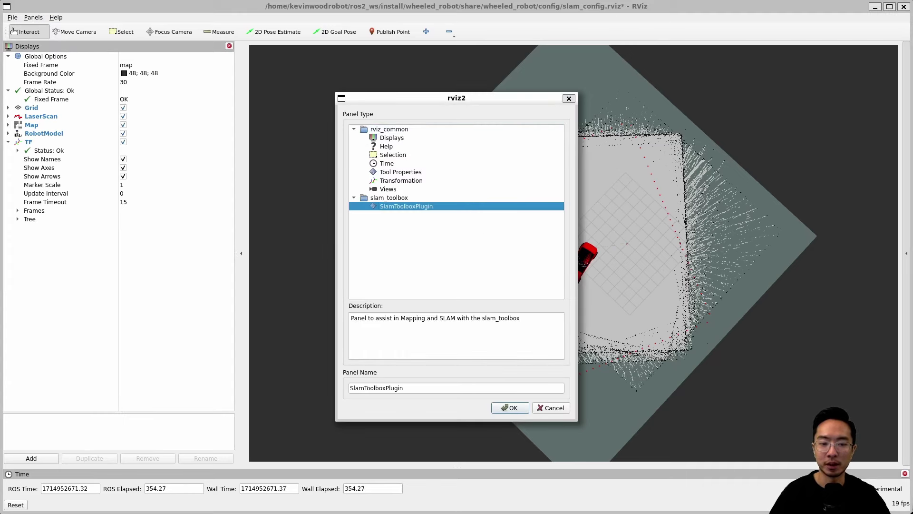
left_click(508, 408)
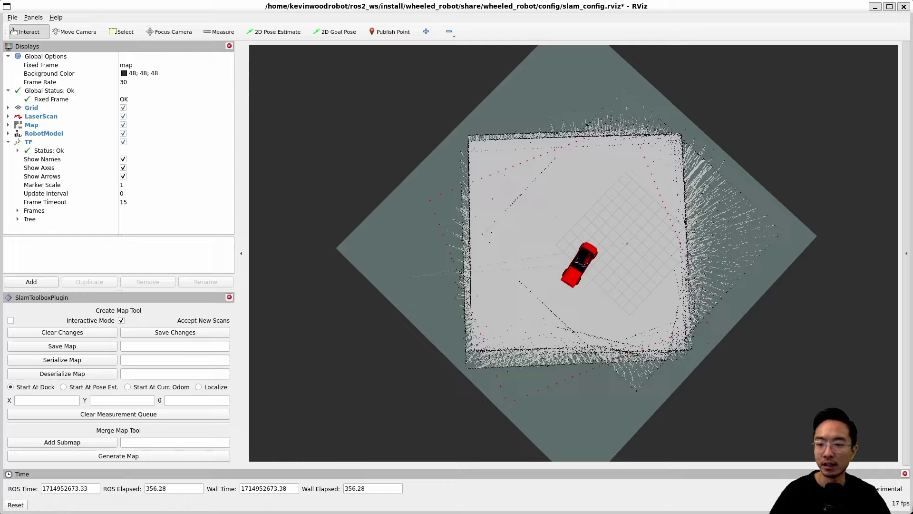
Step: Enter 'map' for Save Map and Serialize Map, save the map, and minimize RViz
left_click(175, 346)
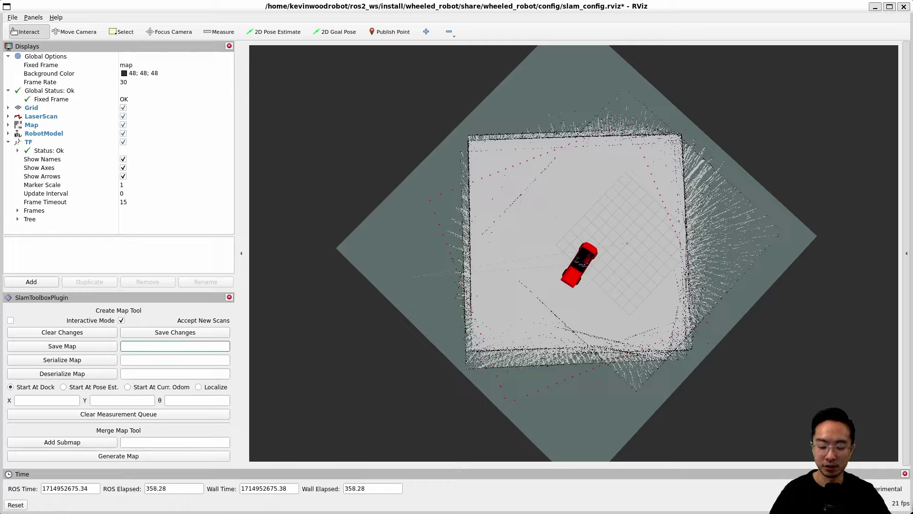
type("map")
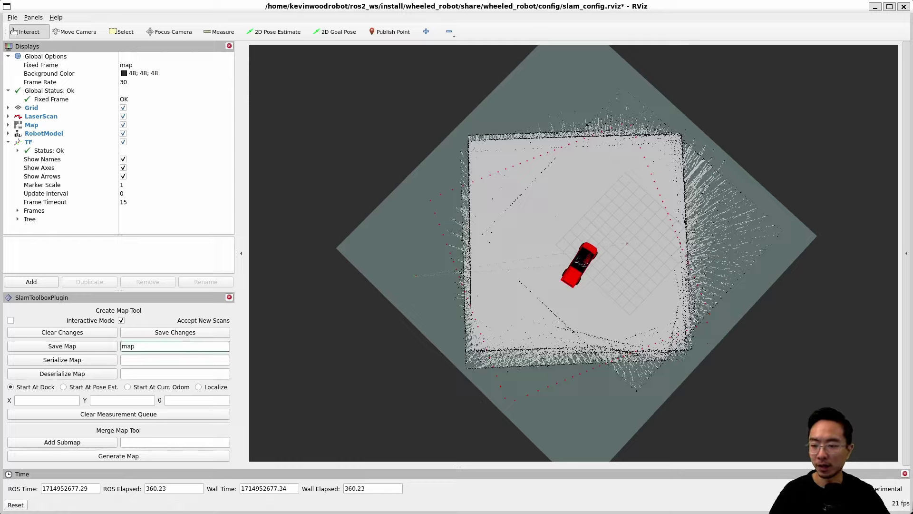
left_click(175, 360)
type("map")
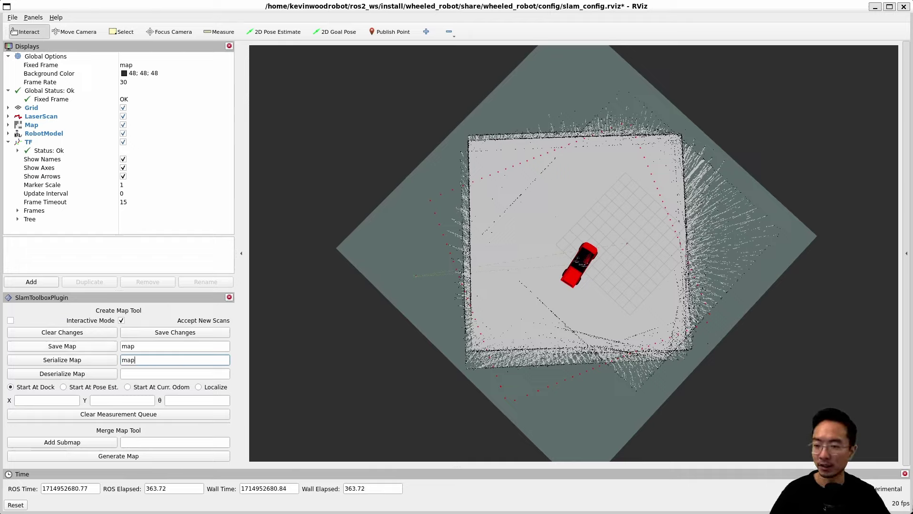
left_click(61, 345)
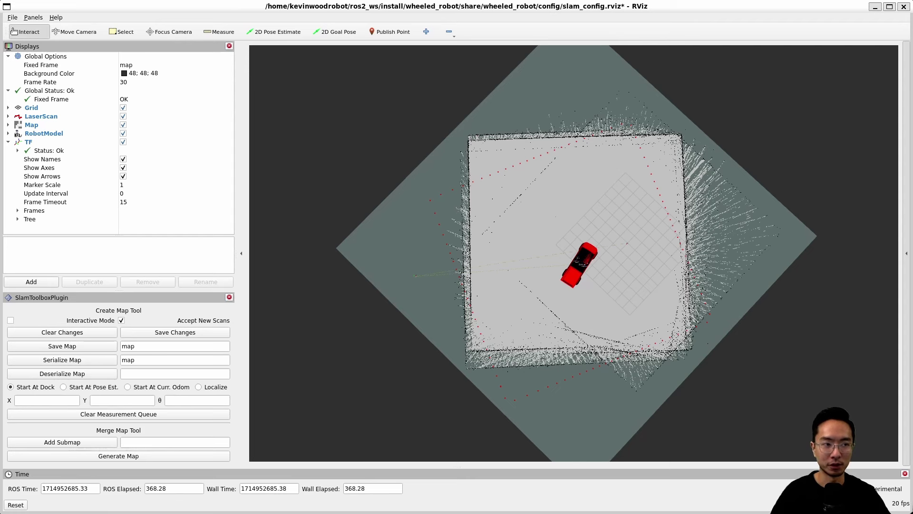
left_click(875, 6)
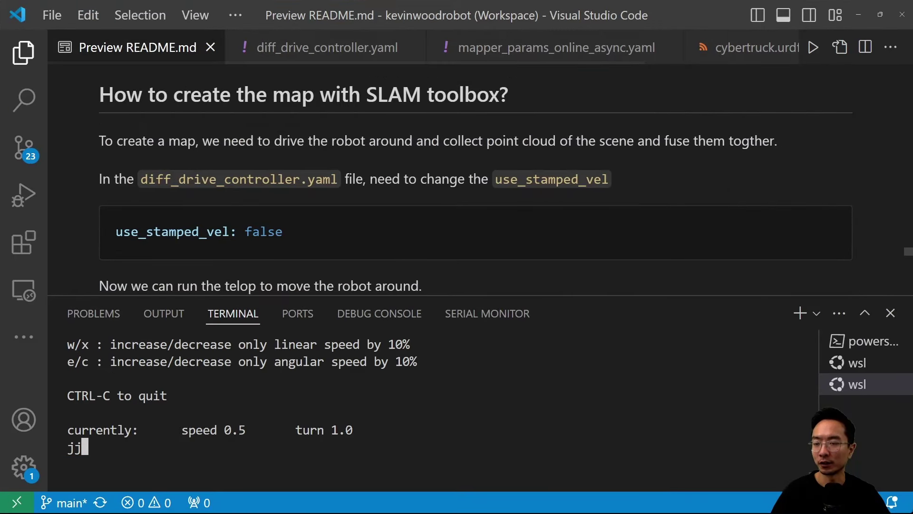
Step: Find map.data, map.pgm, map.posegraph and map.yaml in ros2_ws, then the README load-map section
left_click(24, 53)
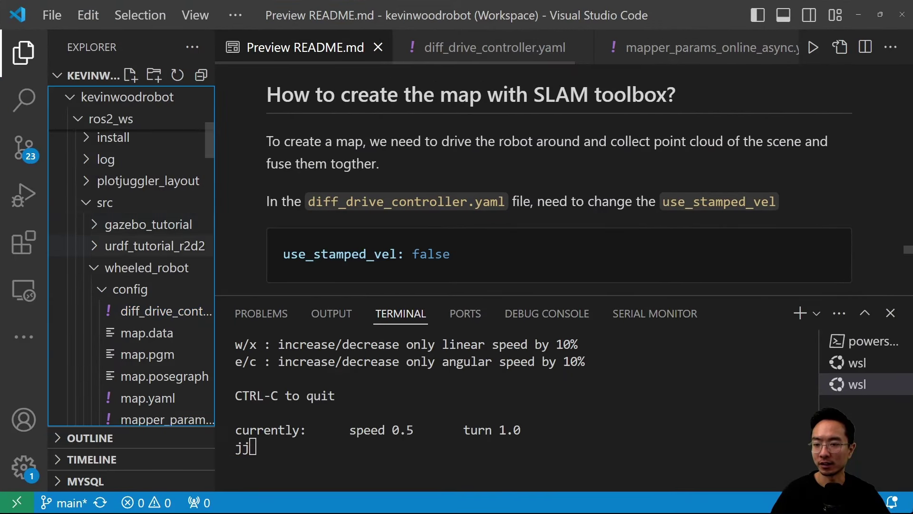
scroll(138, 249, "down", 6)
scroll(133, 254, "down", 3)
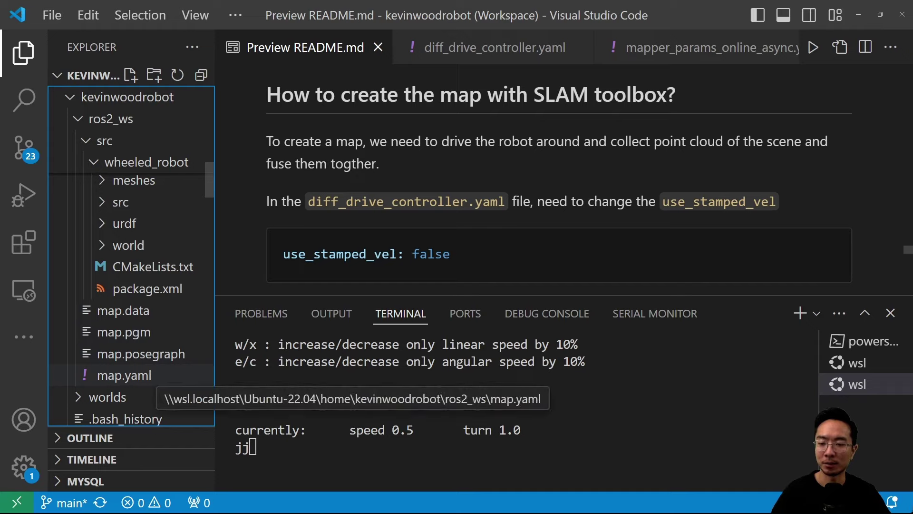
scroll(558, 181, "down", 5)
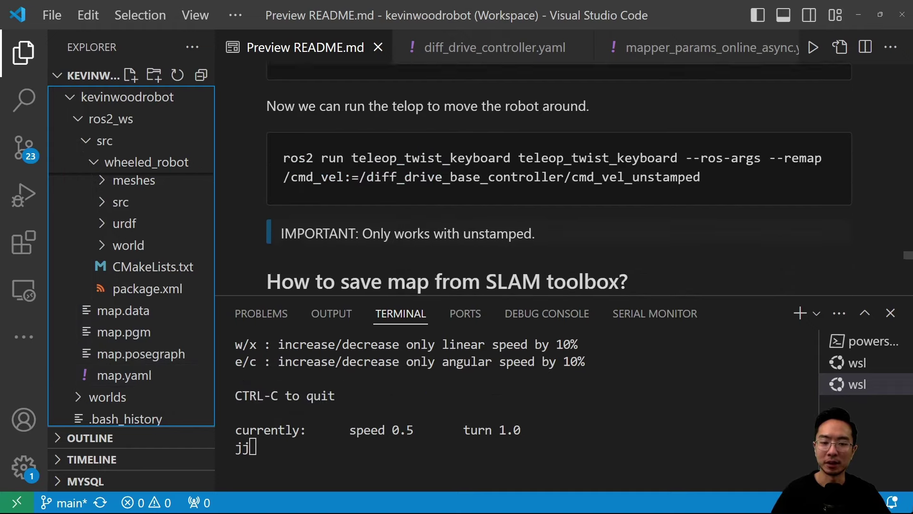
scroll(559, 181, "down", 7)
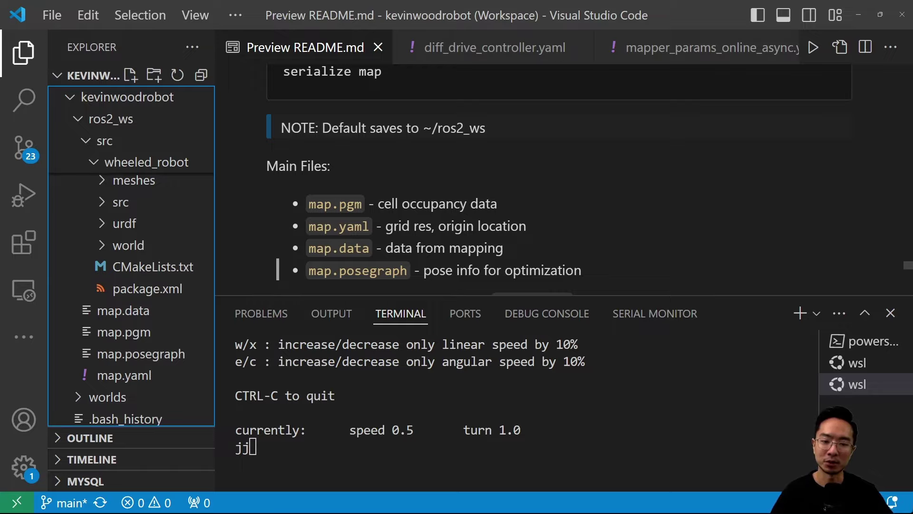
scroll(533, 205, "down", 1)
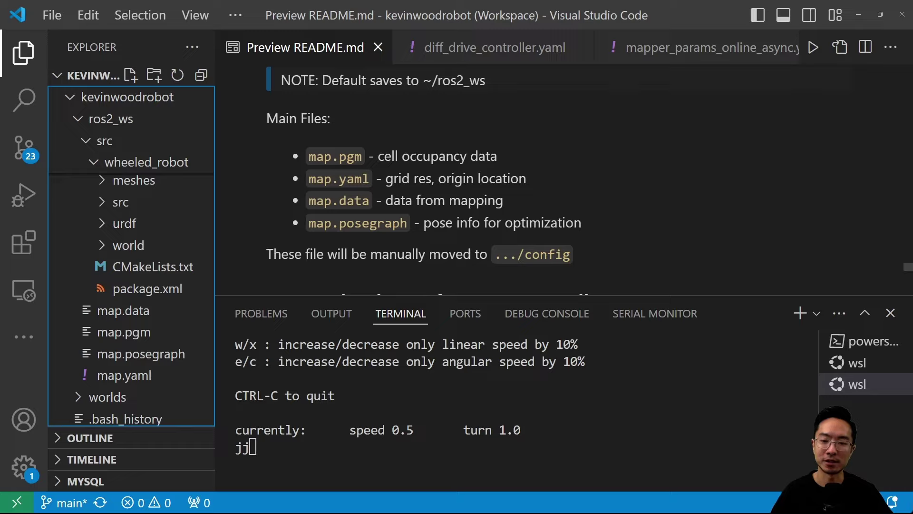
scroll(532, 205, "down", 1)
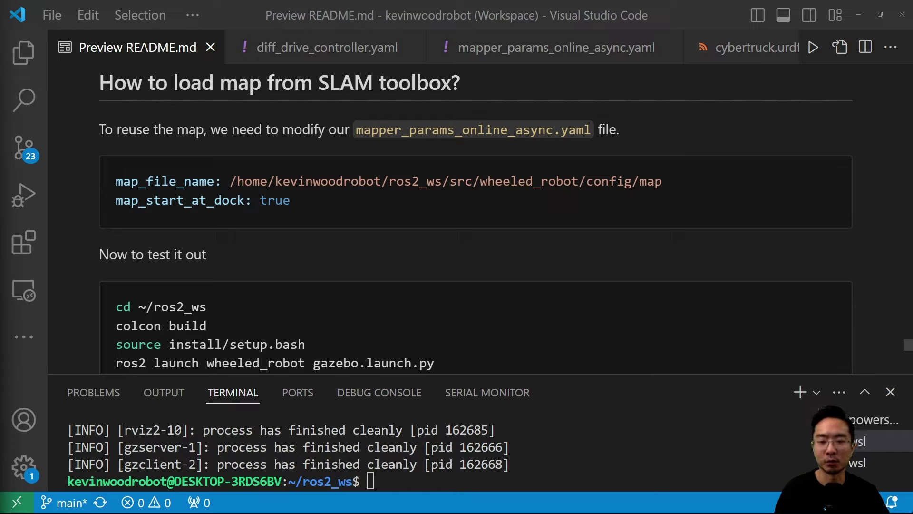
Step: Rerun gazebo.launch.py and maximize RViz to view the reloaded saved arena map
key("Up")
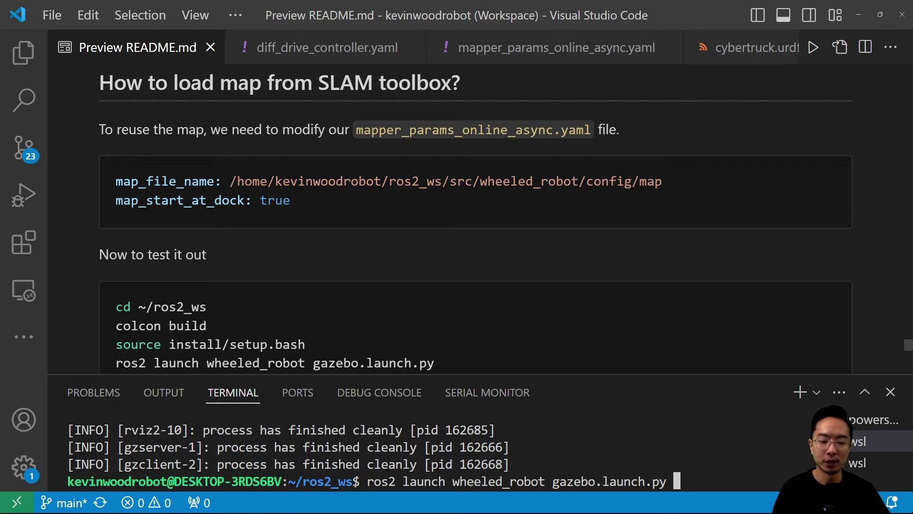
key("Return")
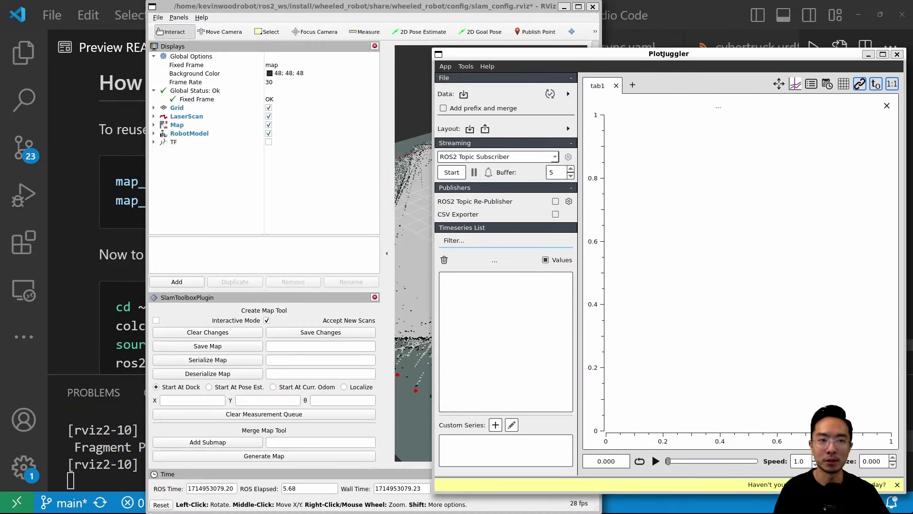
left_click(578, 7)
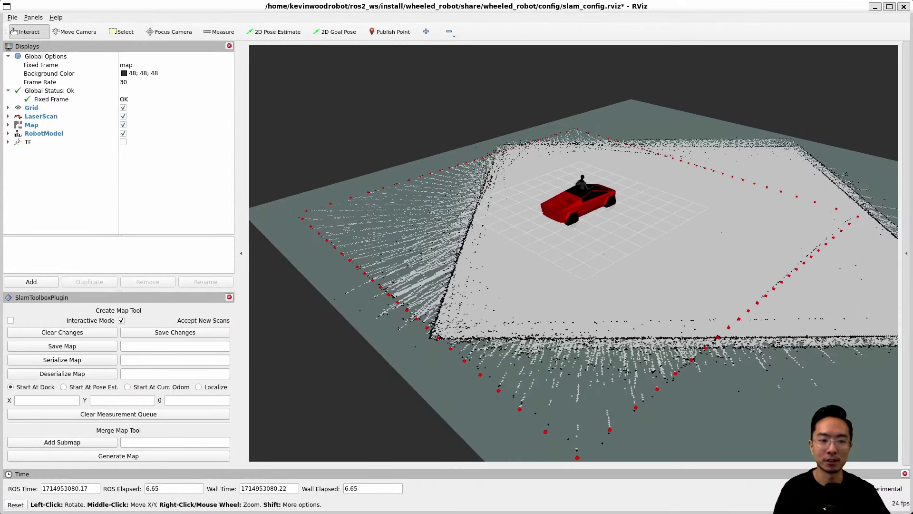
left_click_drag(571, 238, 604, 276)
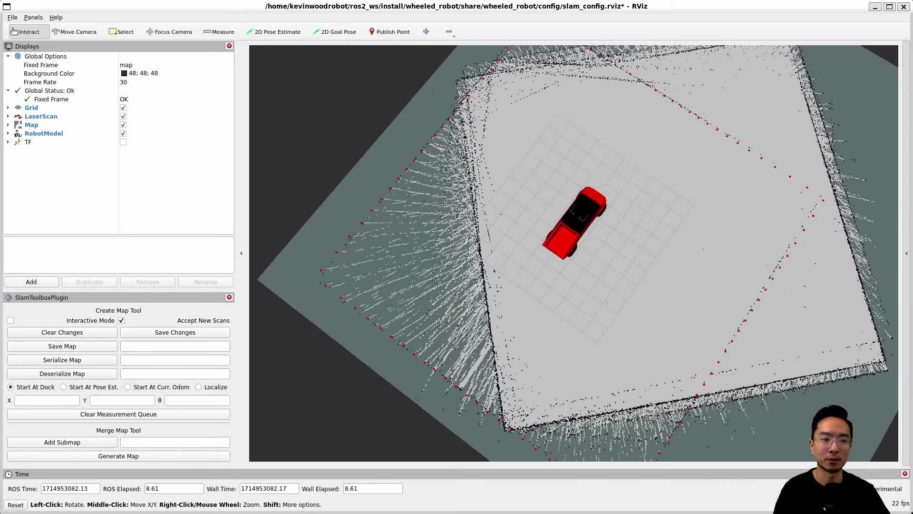